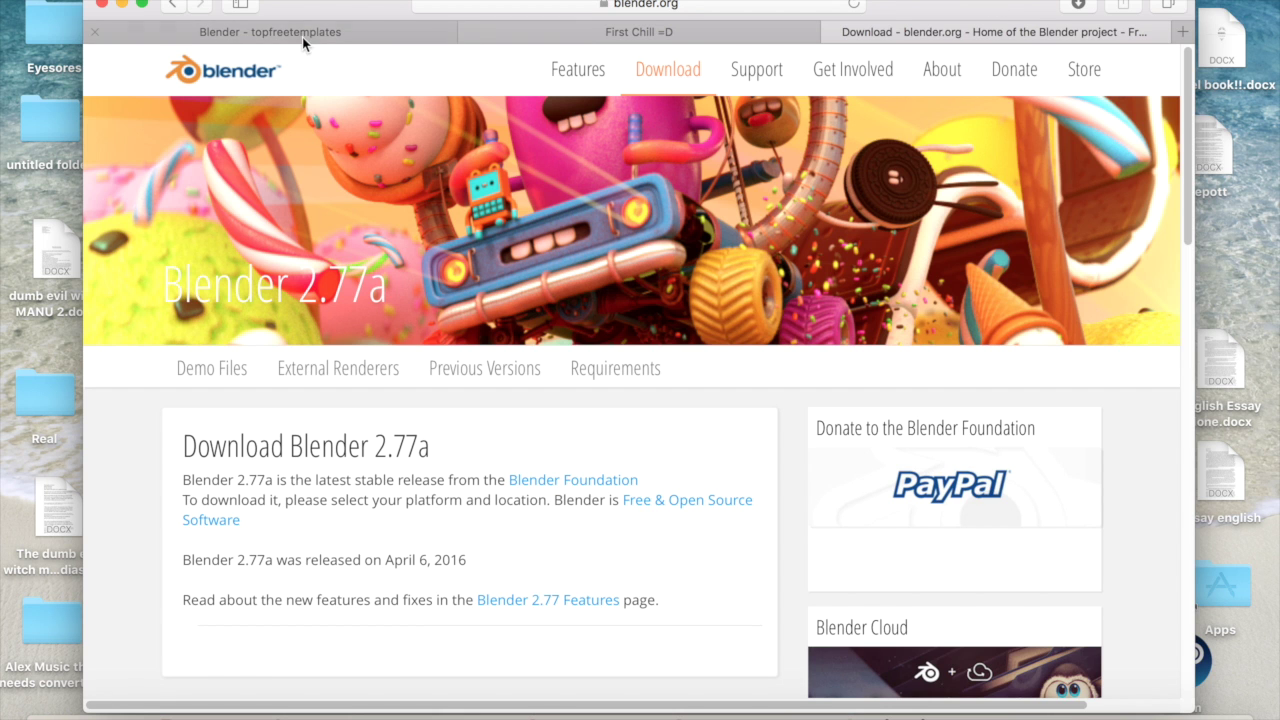
Browse between the Blender templates, First Chill =D MediaFire and blender.org tabs
drag(323, 24, 315, 3)
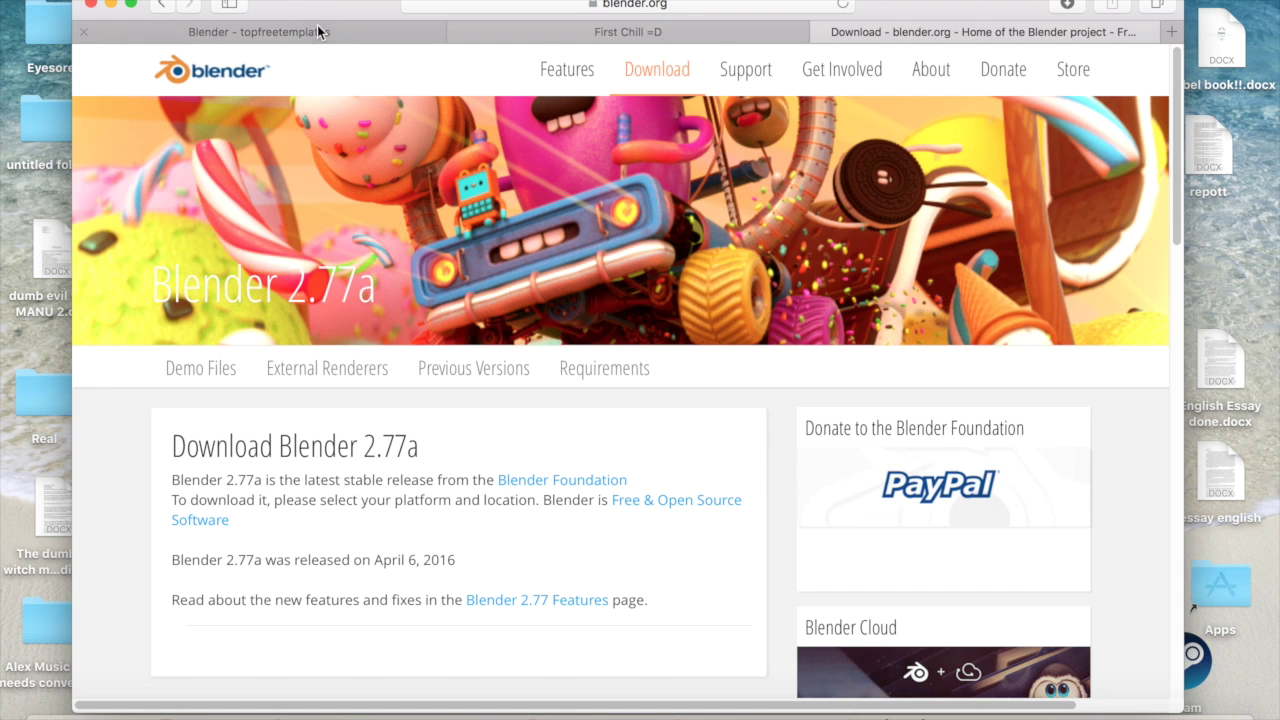
click(317, 25)
scroll(697, 143, up, 3)
scroll(720, 180, up, 10)
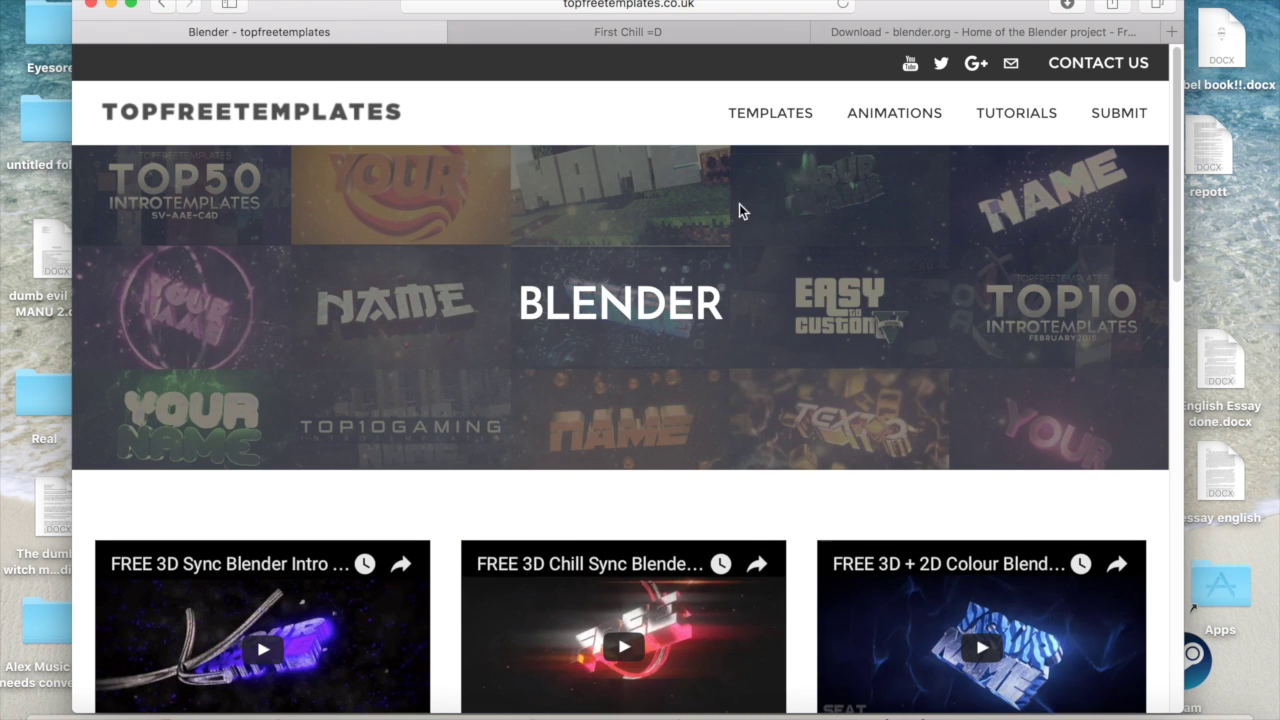
click(627, 33)
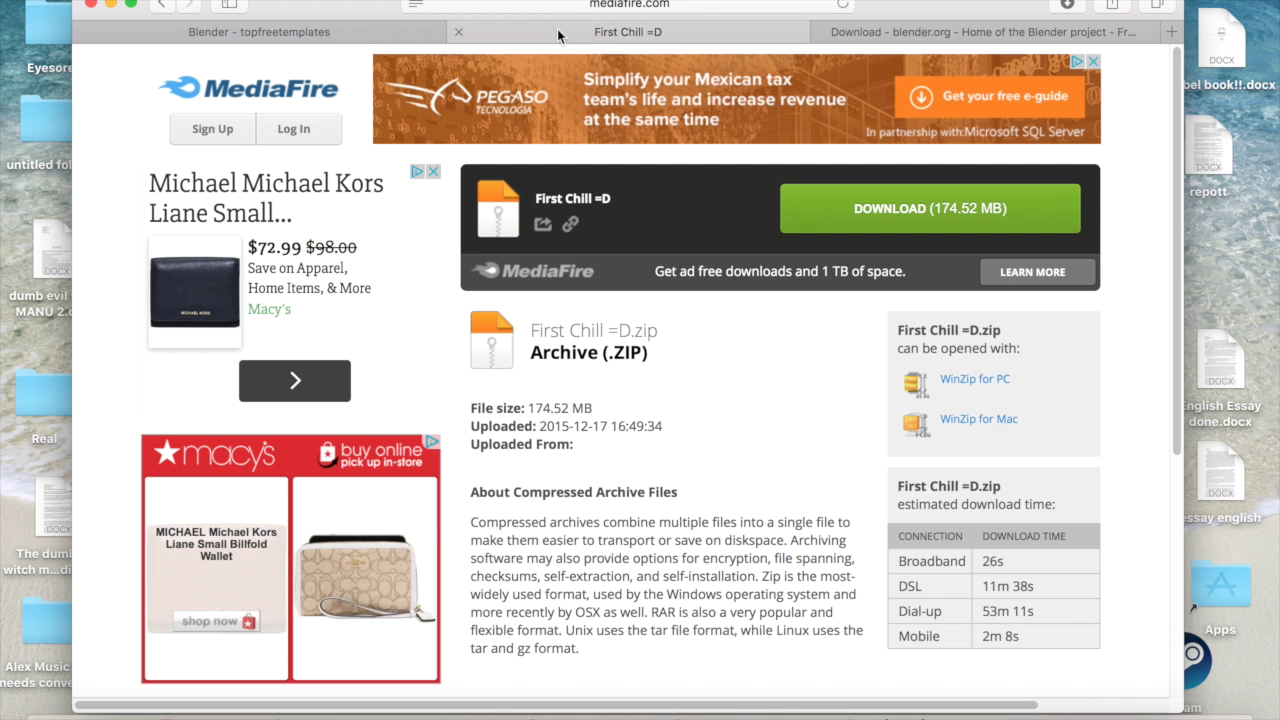
click(345, 31)
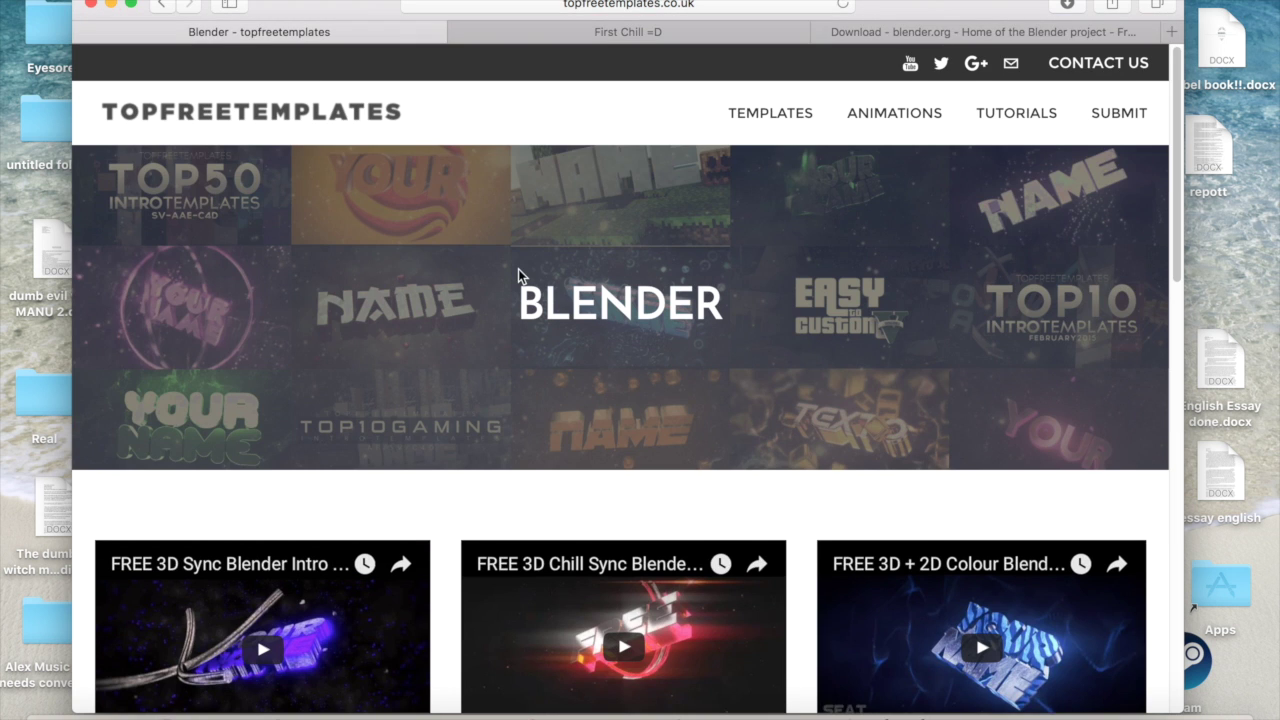
click(872, 31)
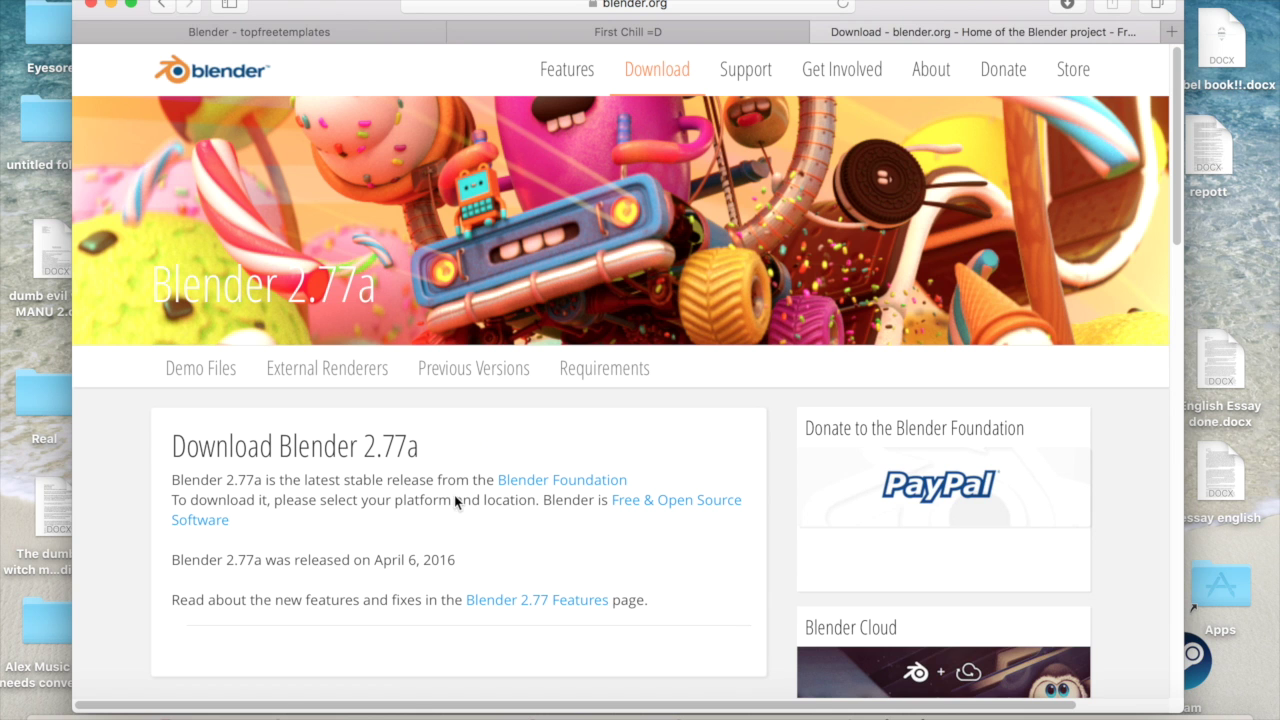
Open blender.org's download page from the Google results, find Mac OSX, and view downloads
click(175, 5)
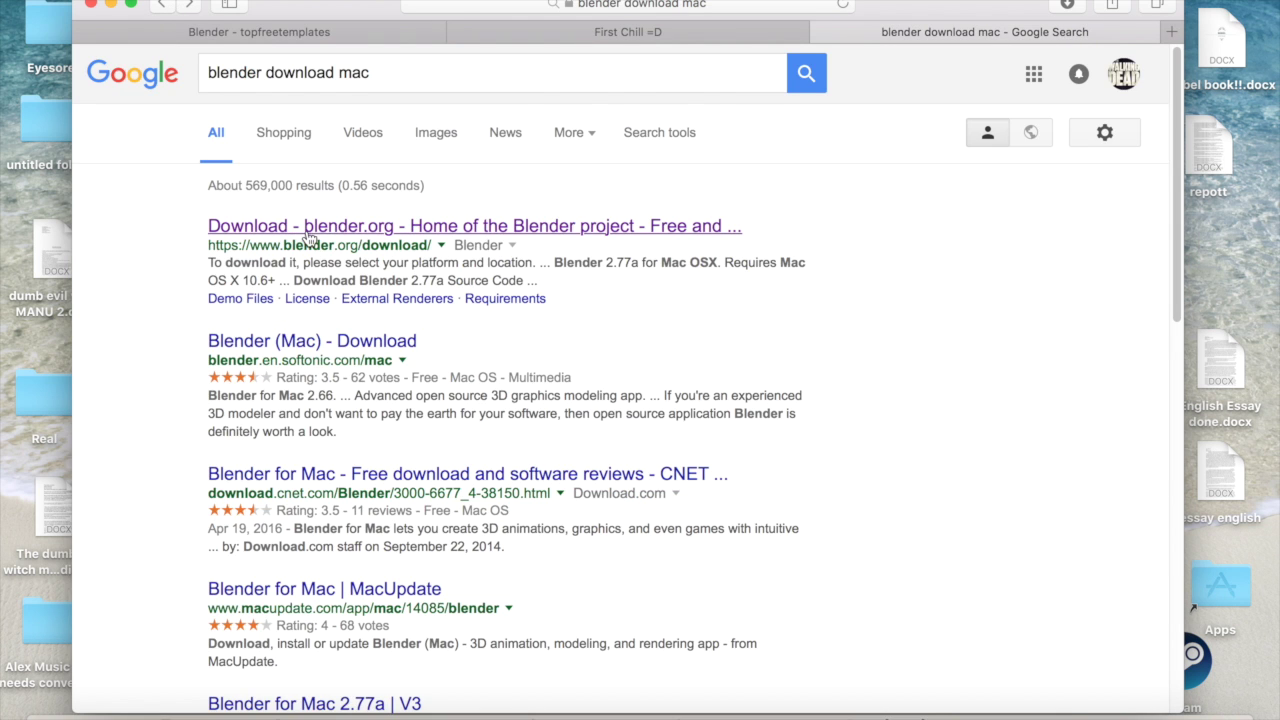
click(262, 226)
scroll(288, 414, down, 10)
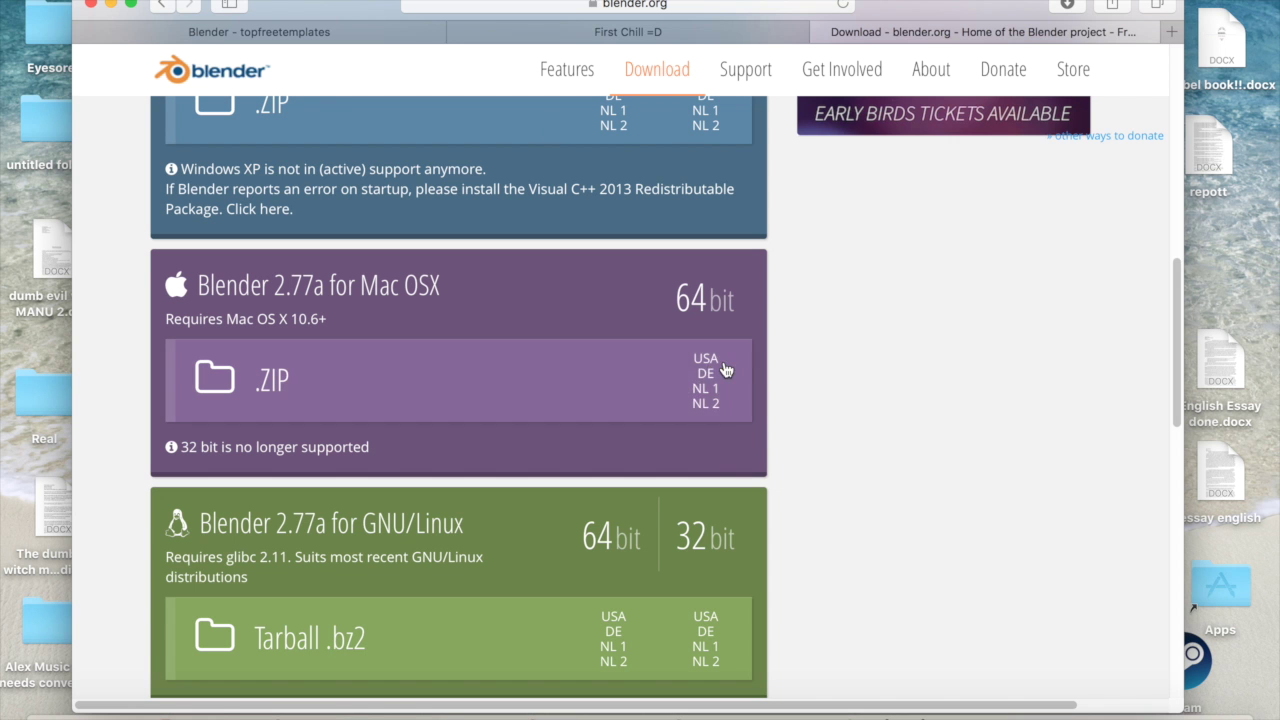
scroll(706, 376, up, 1)
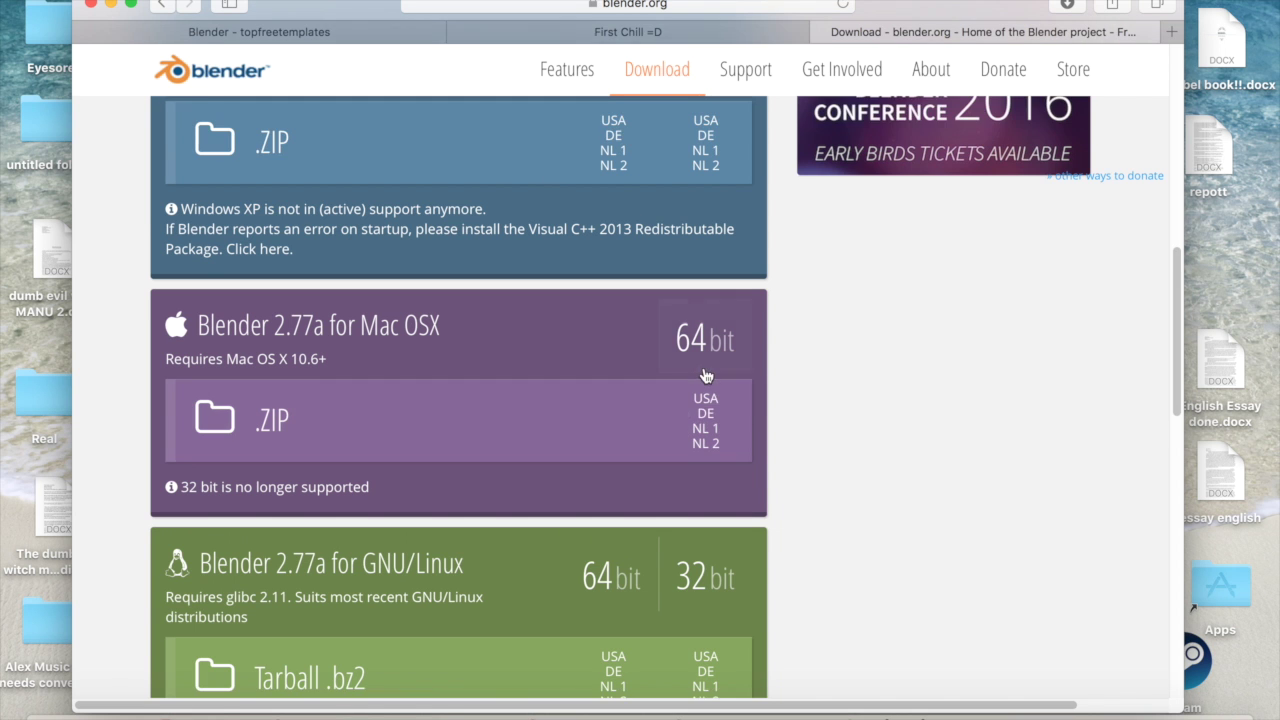
scroll(735, 352, up, 10)
scroll(737, 358, down, 5)
scroll(737, 360, down, 3)
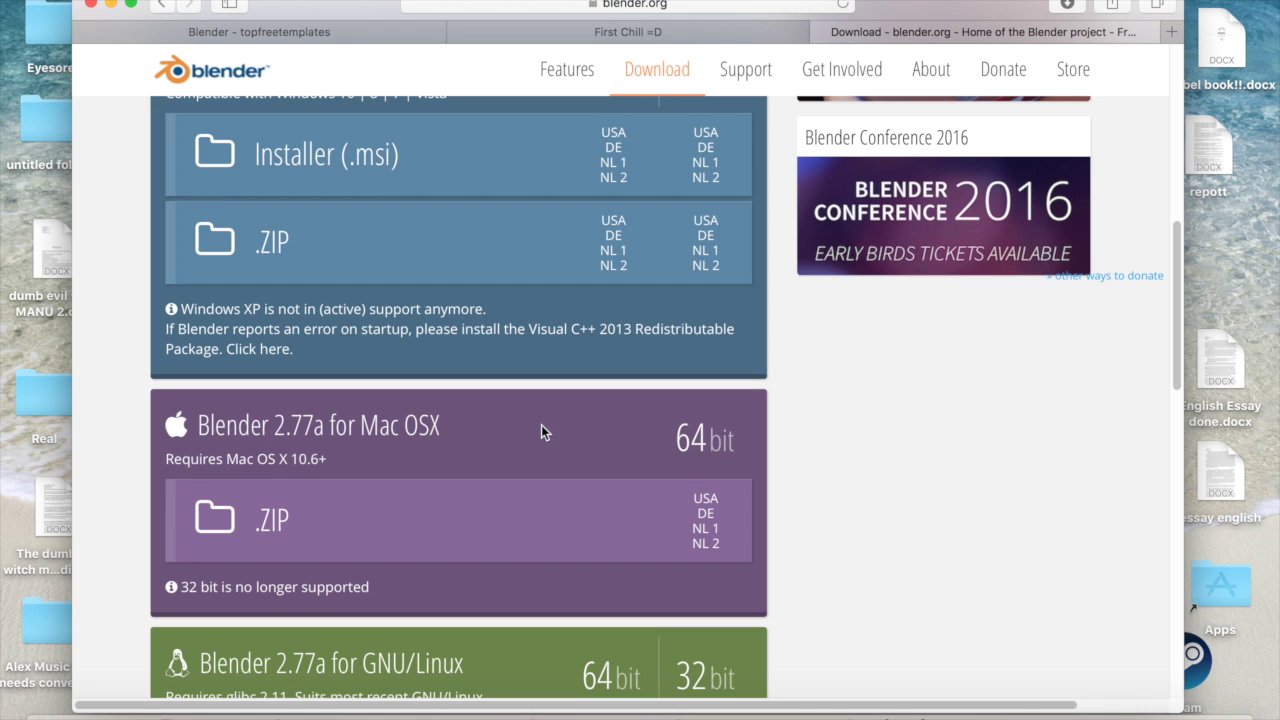
click(1070, 6)
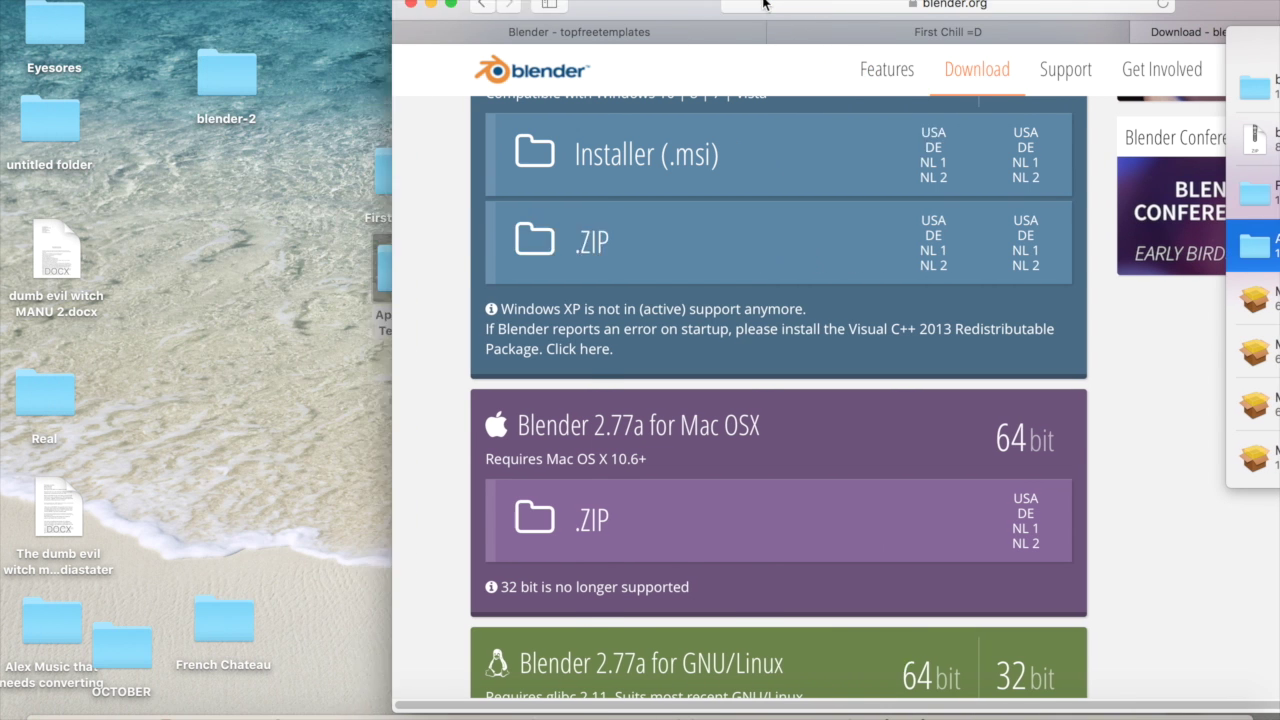
Return to the 'Blender - topfreetemplates' tab, dismissing the Downloads list
mouse_move(352, 8)
mouse_down()
mouse_move(406, 8)
mouse_move(349, 6)
mouse_up()
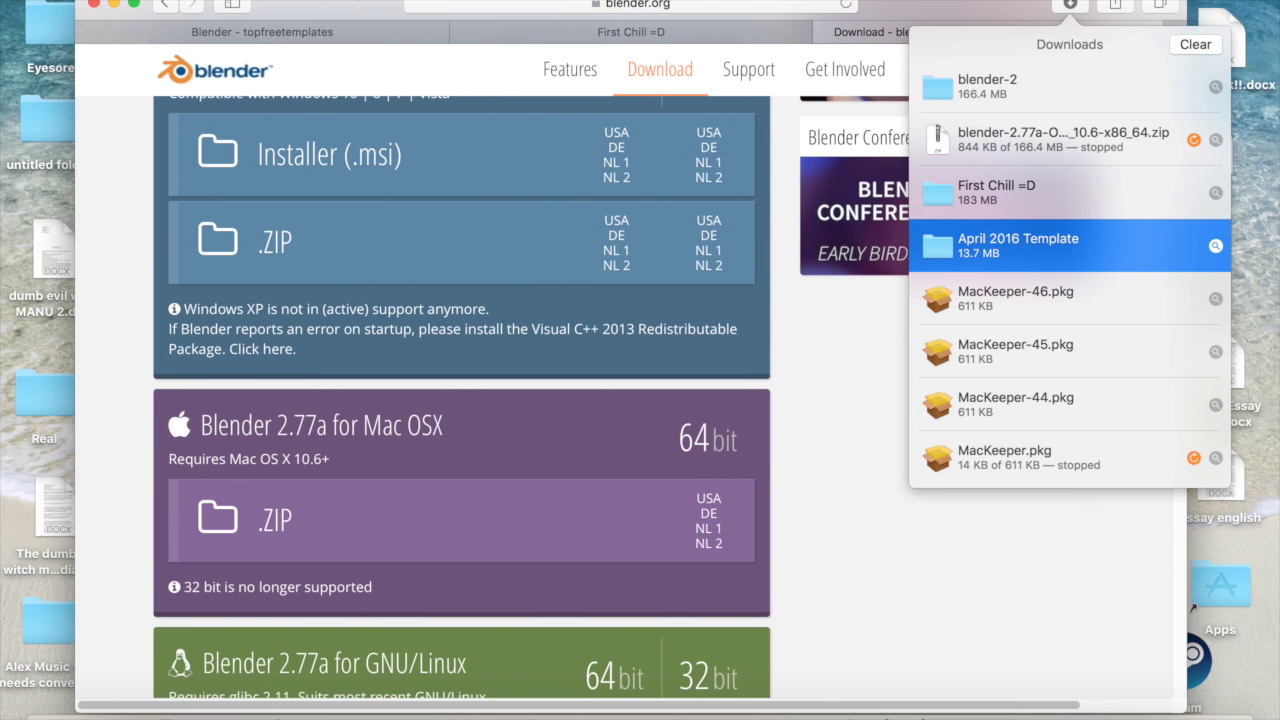
click(351, 32)
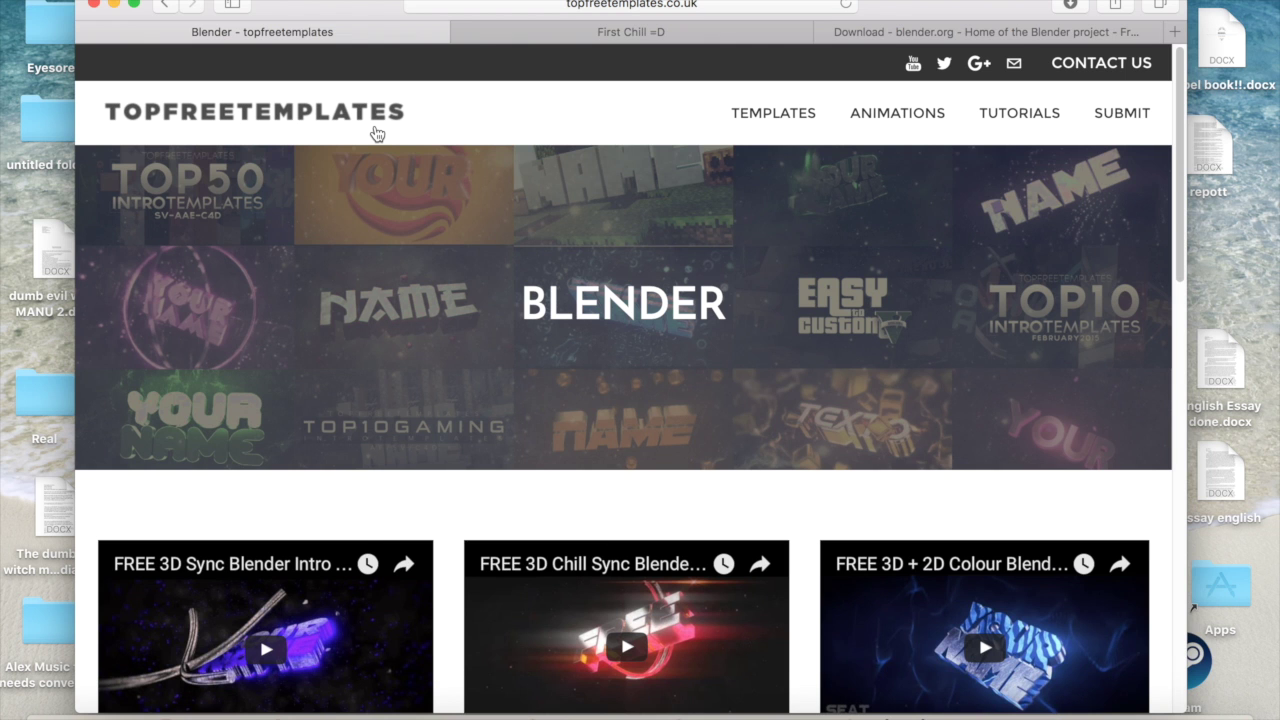
Watch the FREE 3D SYNC Intro #591 preview fullscreen, then open its download page
scroll(523, 363, down, 5)
scroll(487, 440, down, 2)
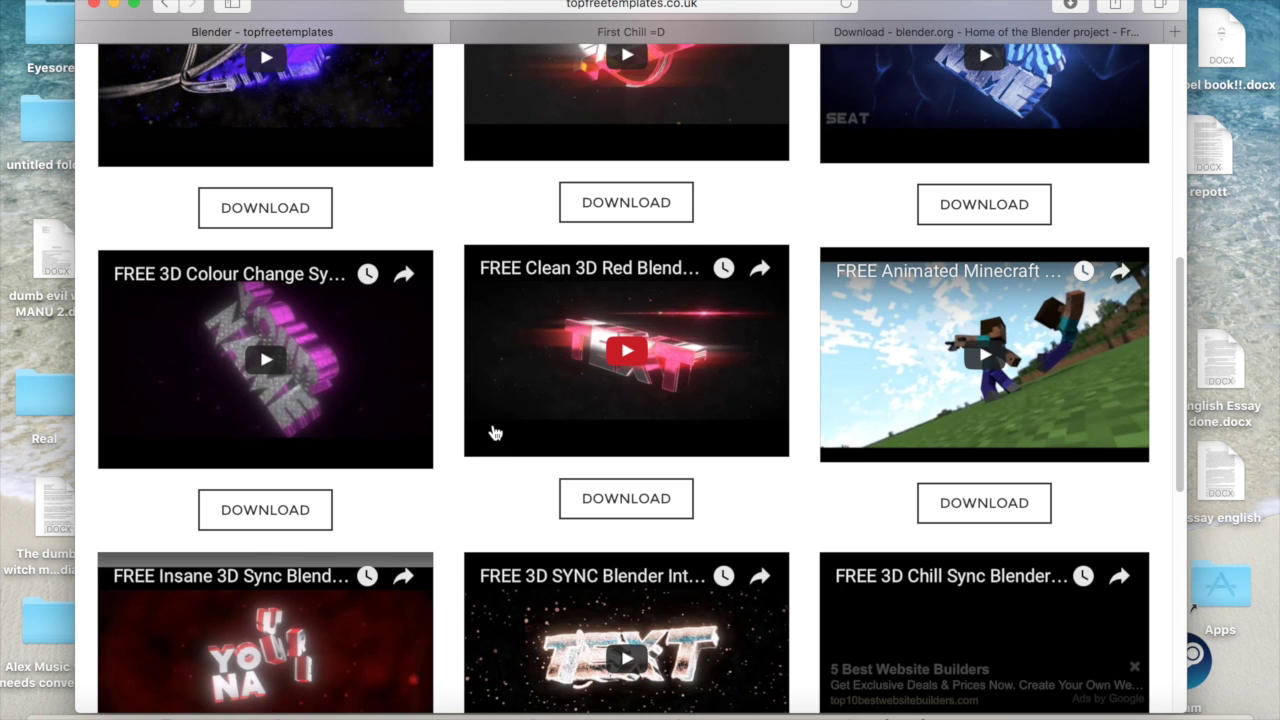
scroll(500, 432, down, 4)
click(628, 266)
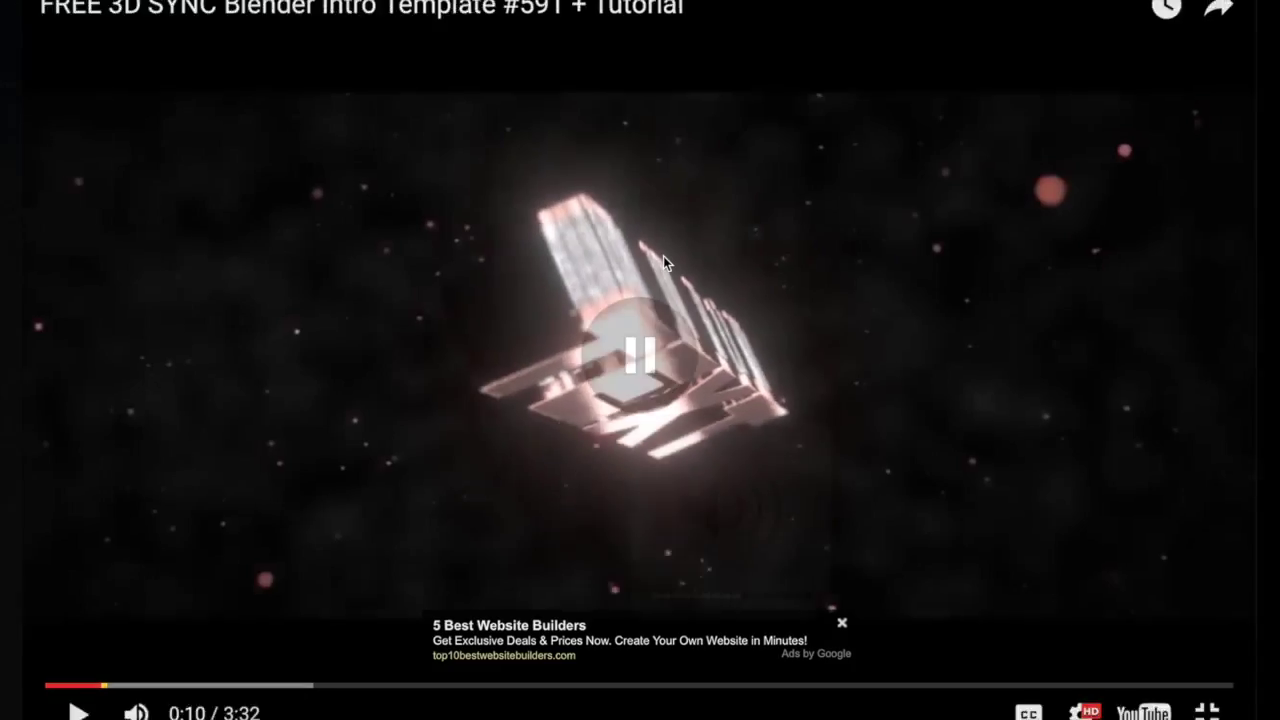
key(Escape)
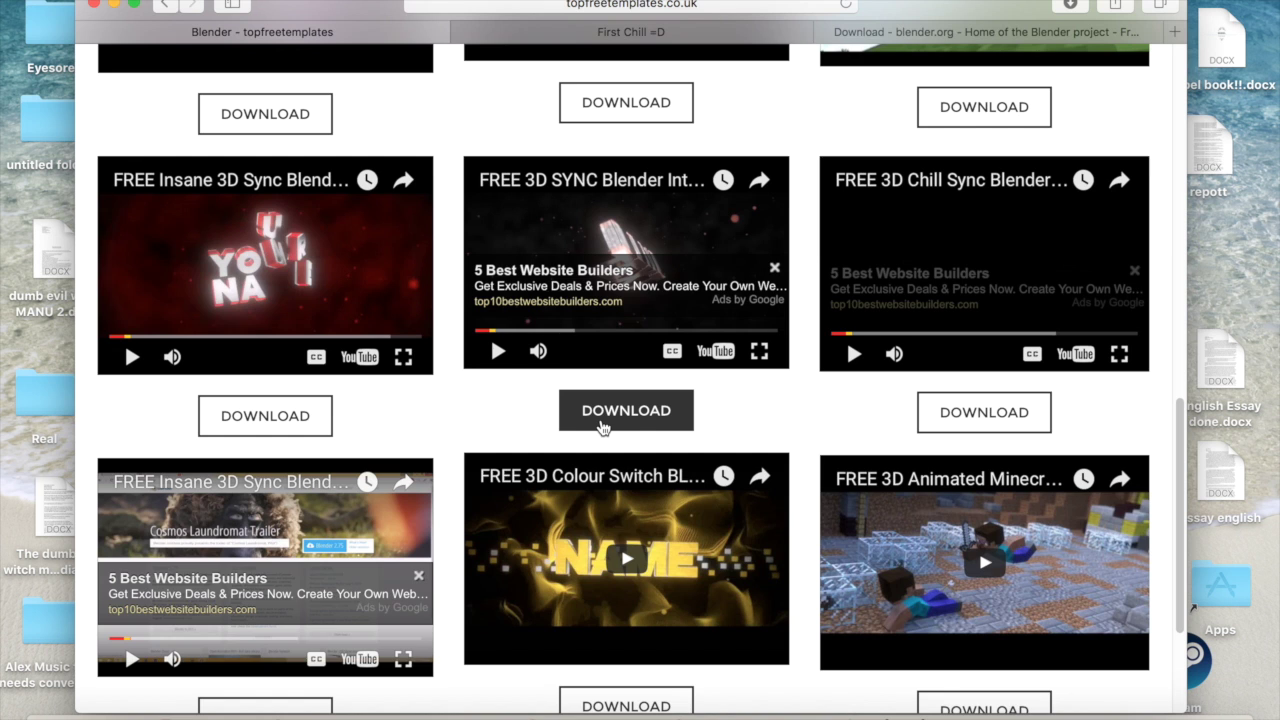
click(603, 428)
Scroll through the Intro 591 download page to check it
scroll(640, 330, down, 5)
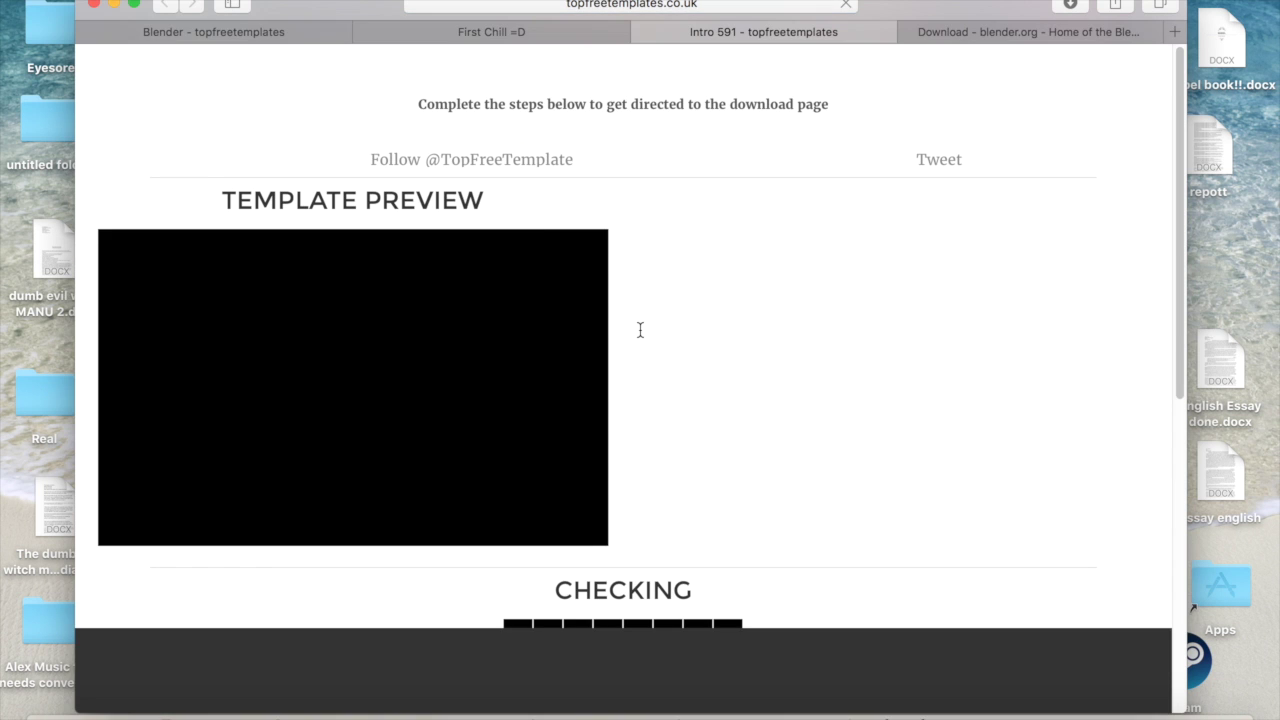
scroll(640, 330, down, 2)
scroll(640, 330, down, 3)
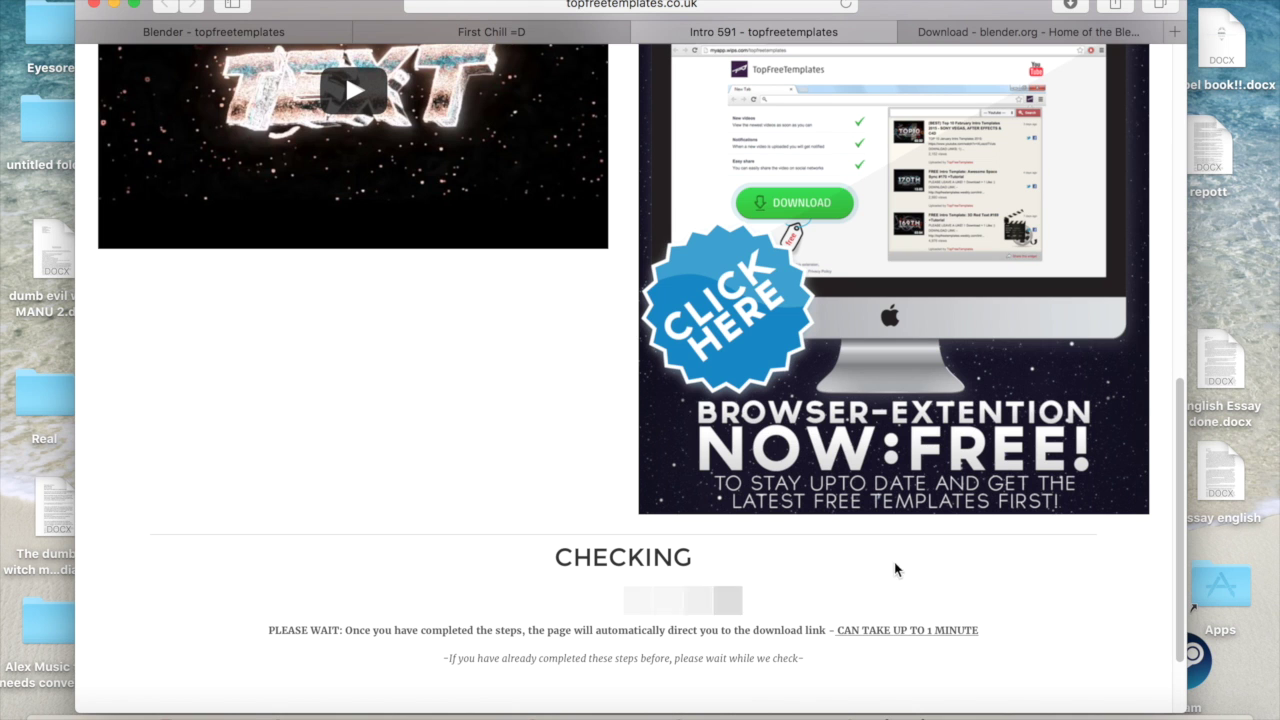
scroll(553, 465, up, 5)
scroll(702, 203, down, 5)
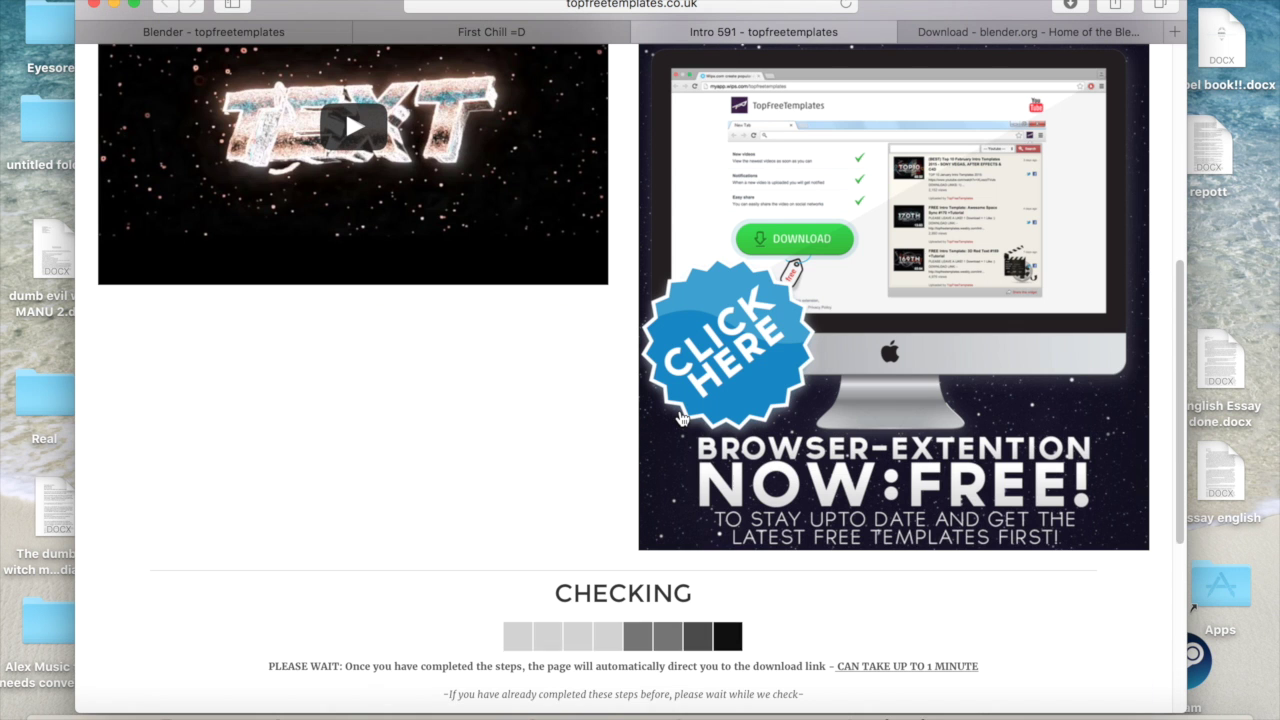
scroll(631, 443, up, 1)
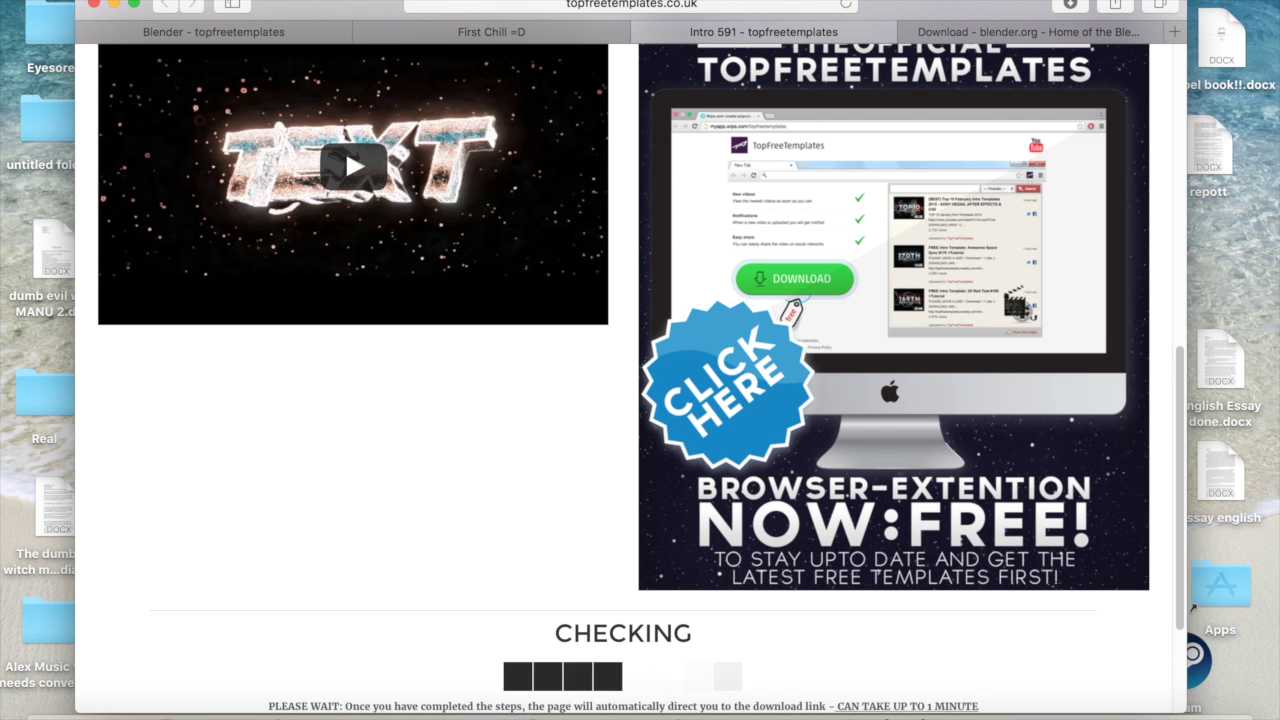
Select the First Chill =D download, then close the Intro 591 tab
click(1070, 4)
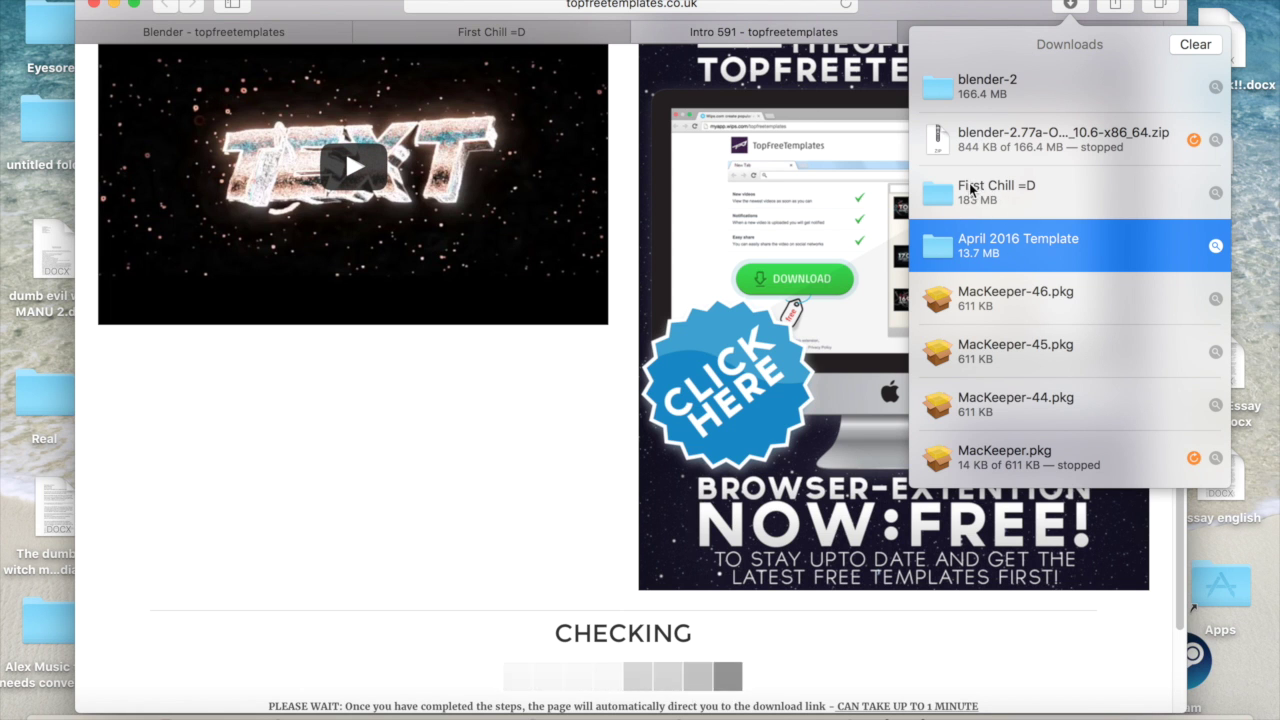
click(995, 192)
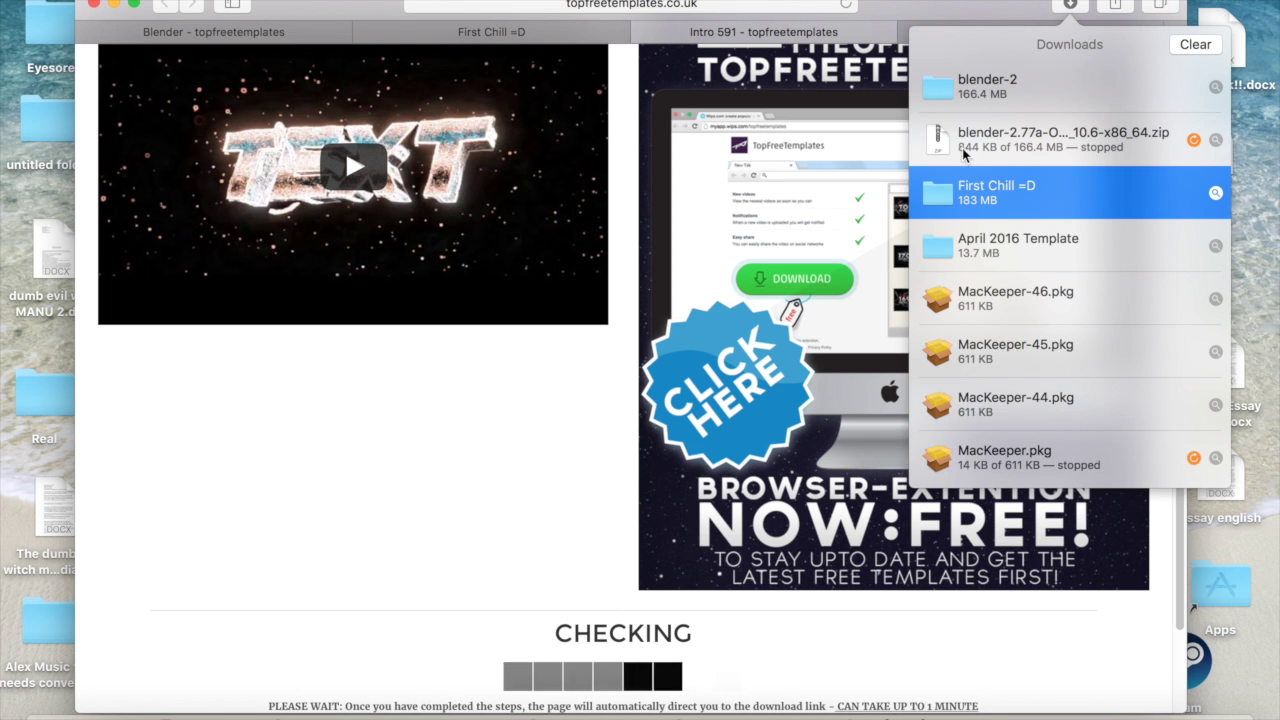
click(1062, 6)
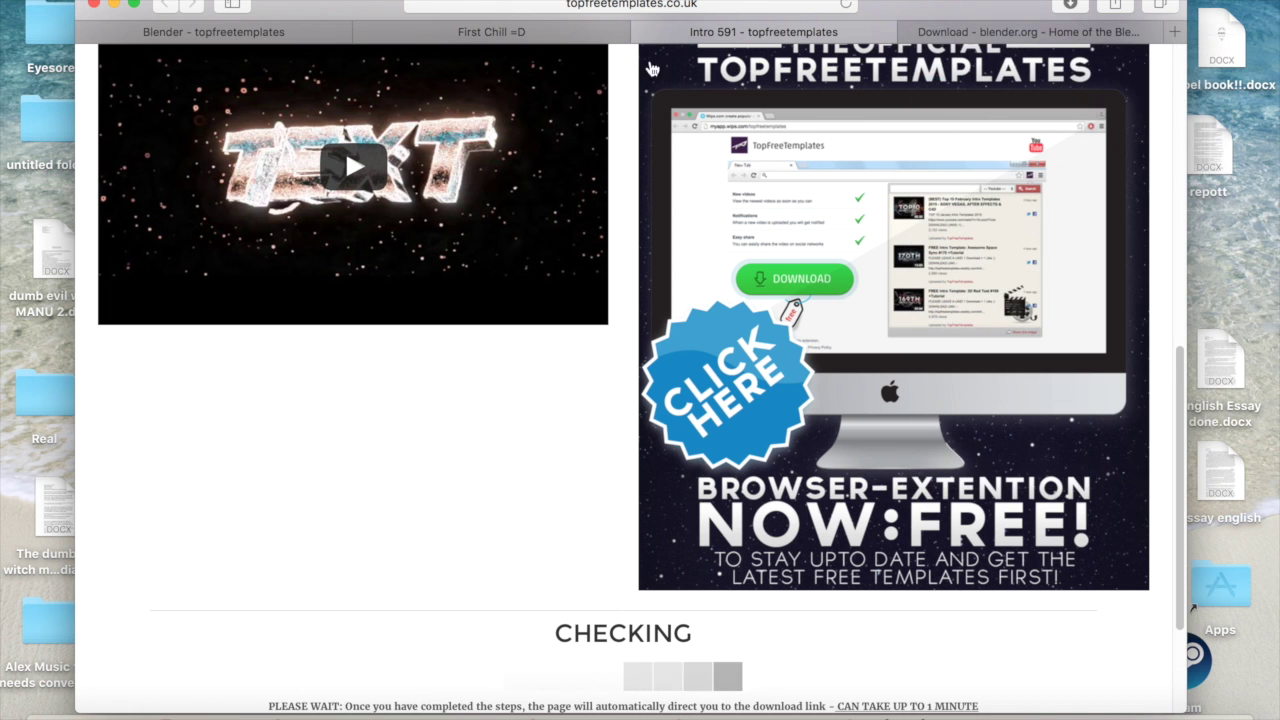
click(645, 33)
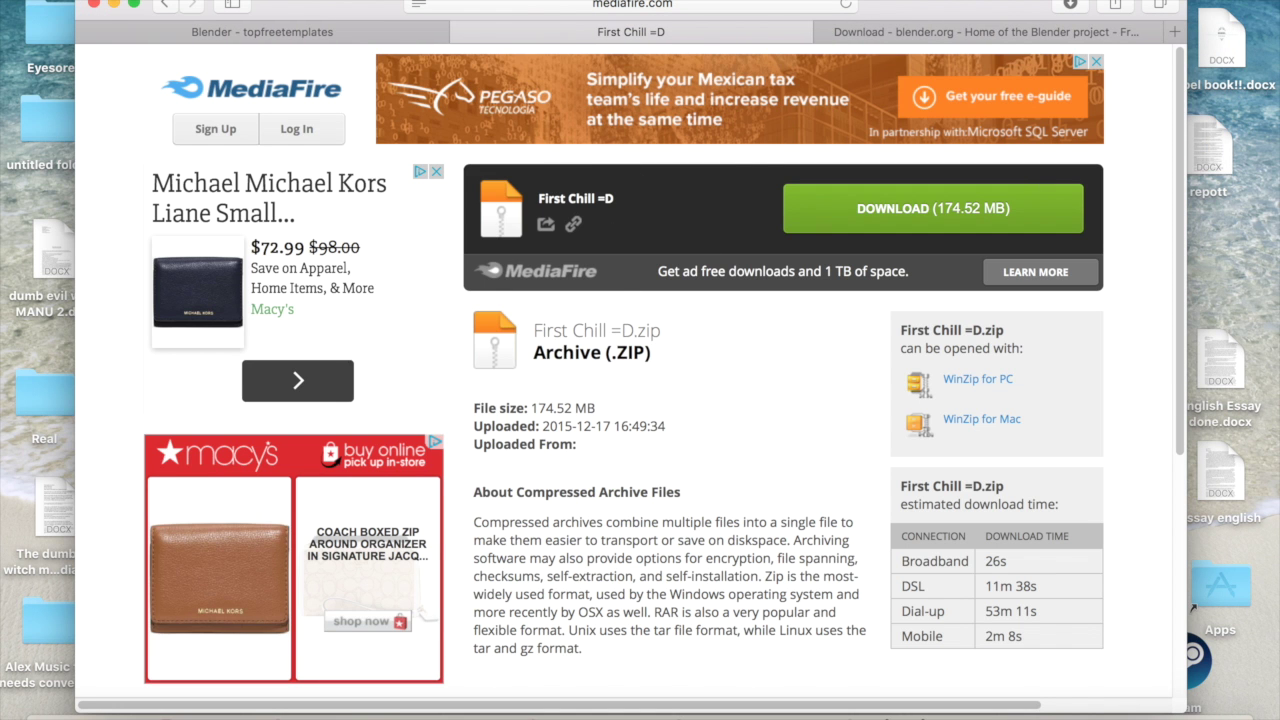
Minimize Safari and open Edit Text.blend from the First Chill =D template folder
click(114, 6)
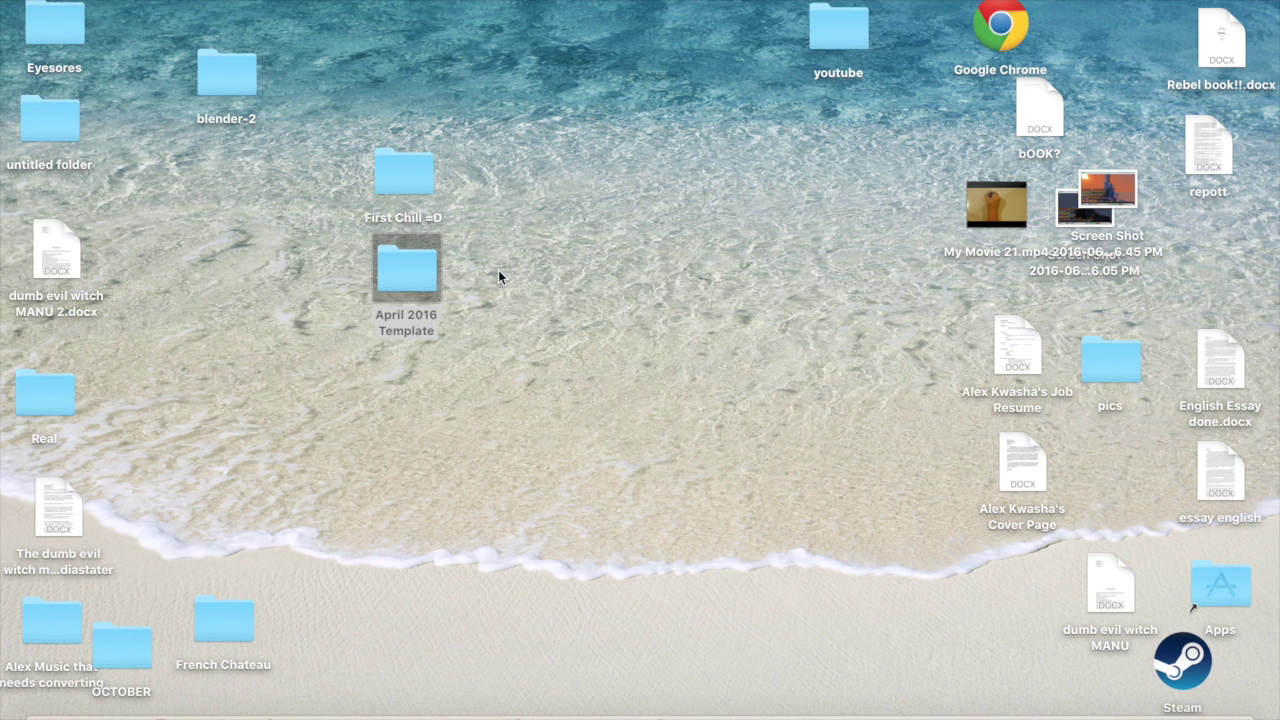
mouse_move(194, 67)
mouse_down()
mouse_move(292, 106)
mouse_move(271, 115)
mouse_up()
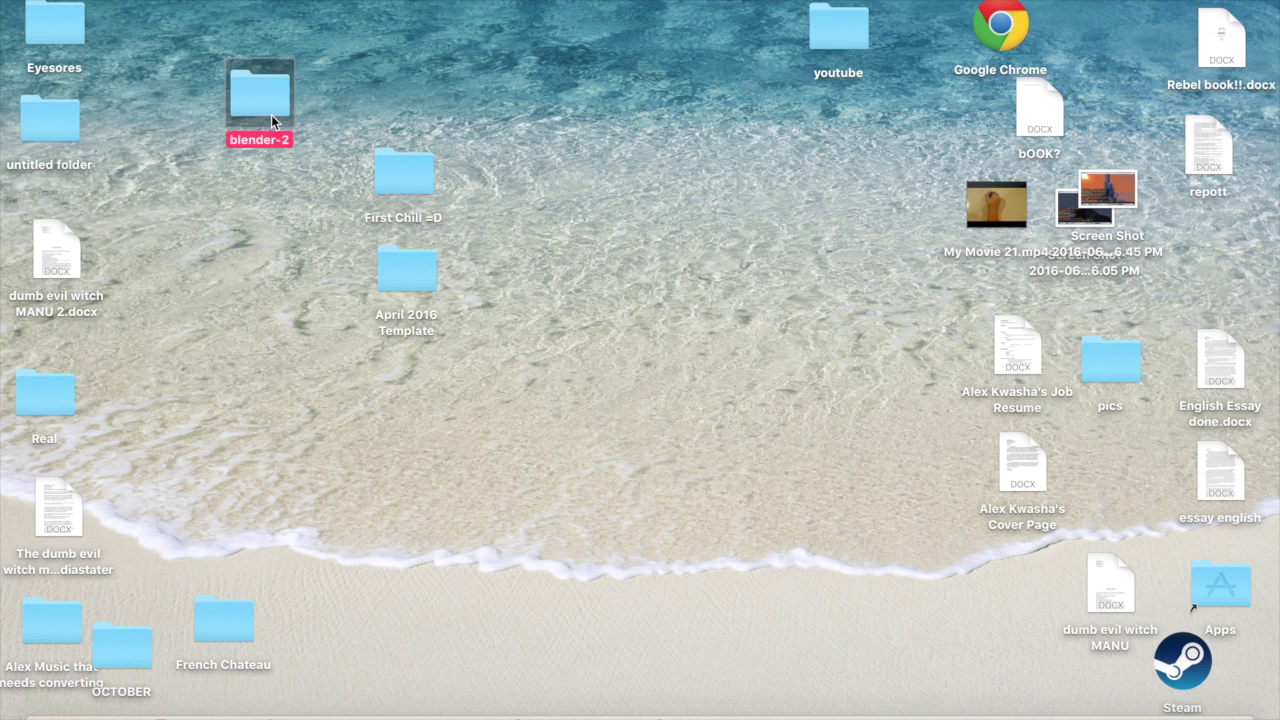
double_click(403, 180)
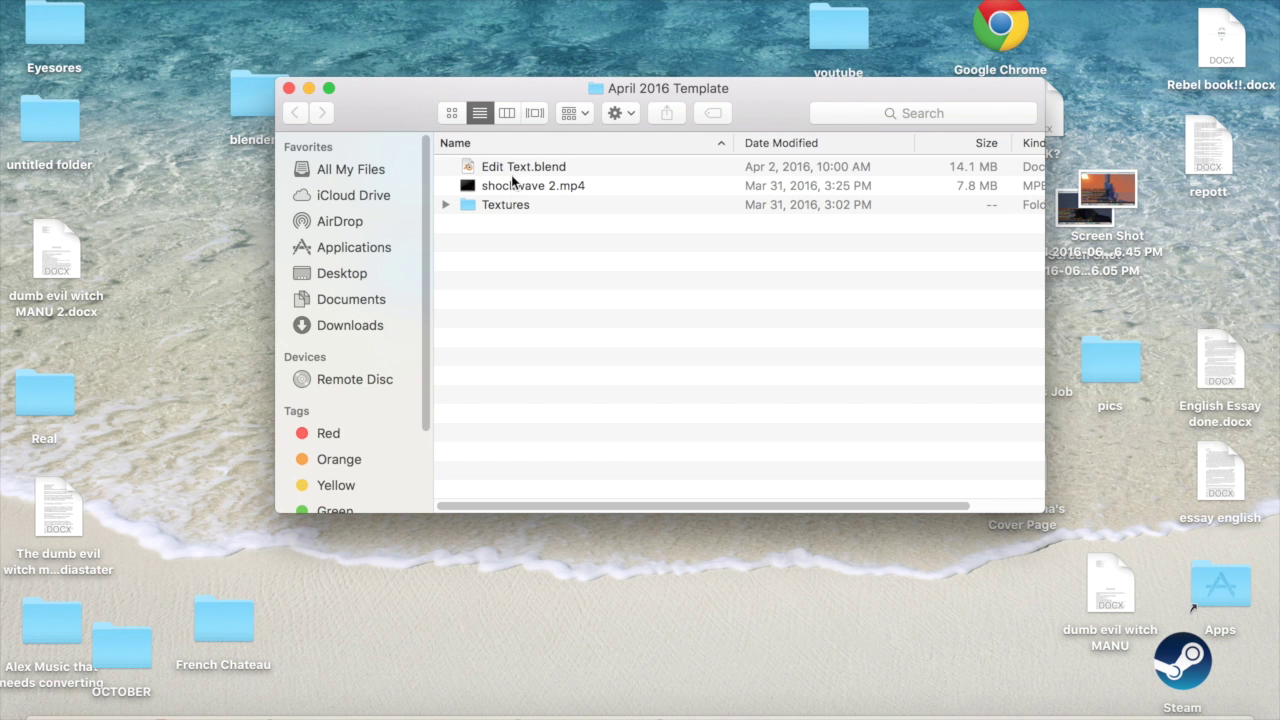
double_click(511, 169)
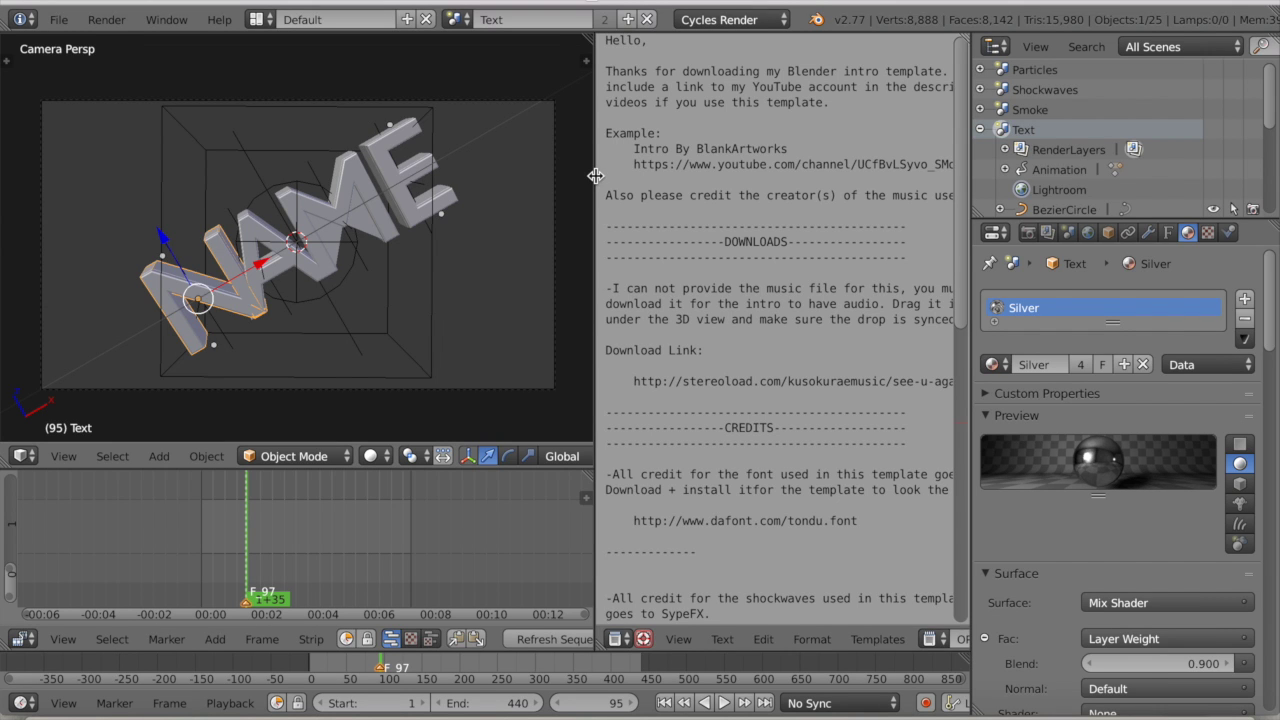
Widen the 3D View over the notes panel and test-edit one NAME letter
mouse_move(596, 176)
mouse_down()
mouse_move(954, 215)
mouse_move(694, 196)
mouse_up()
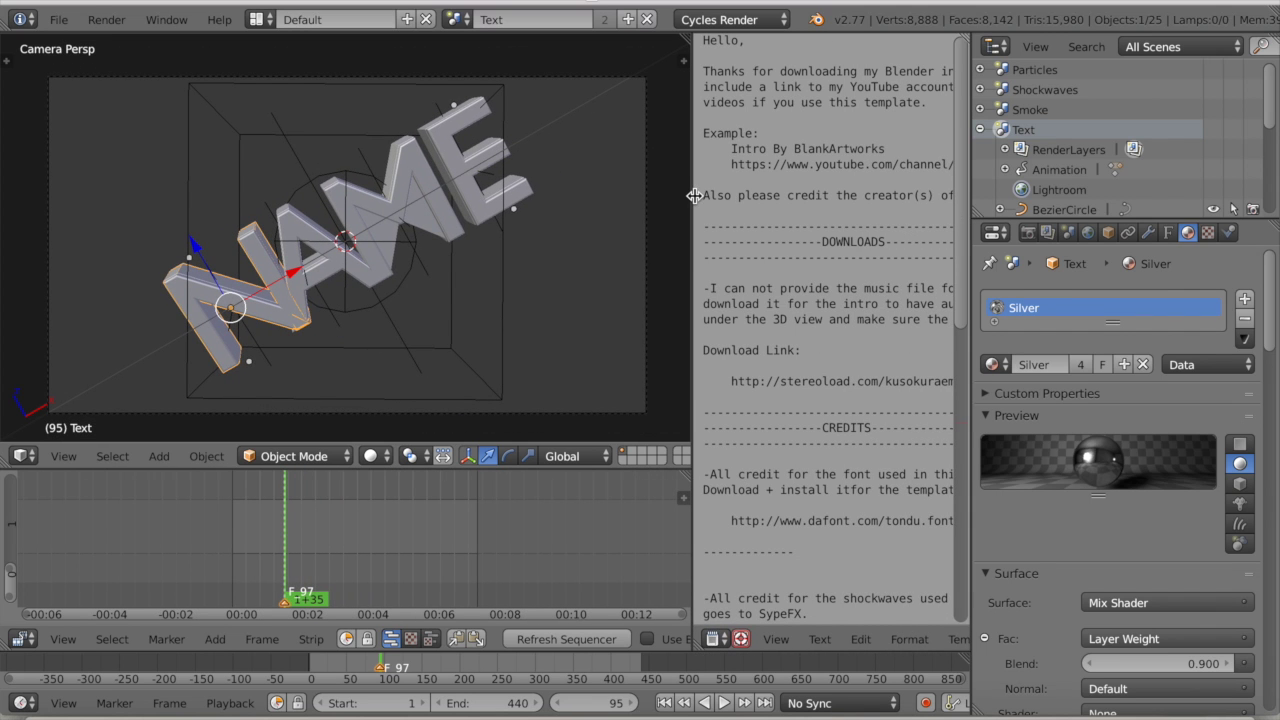
drag(694, 196, 654, 196)
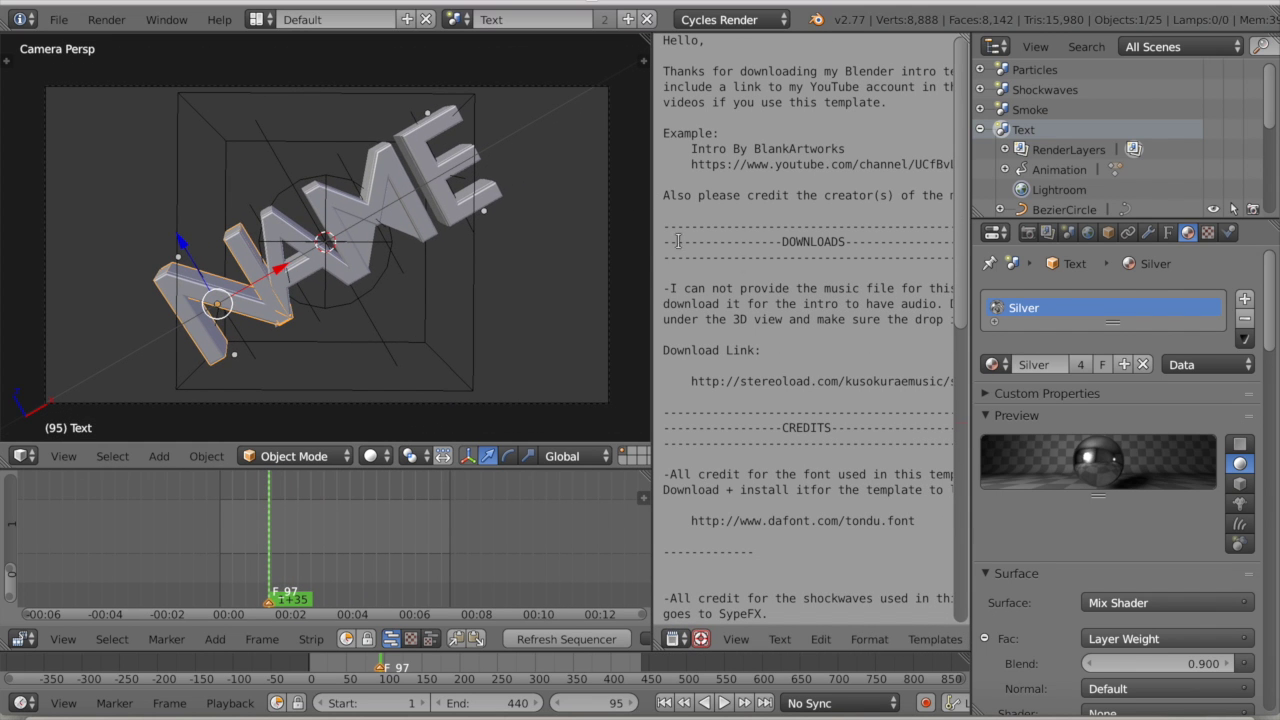
drag(653, 246, 955, 263)
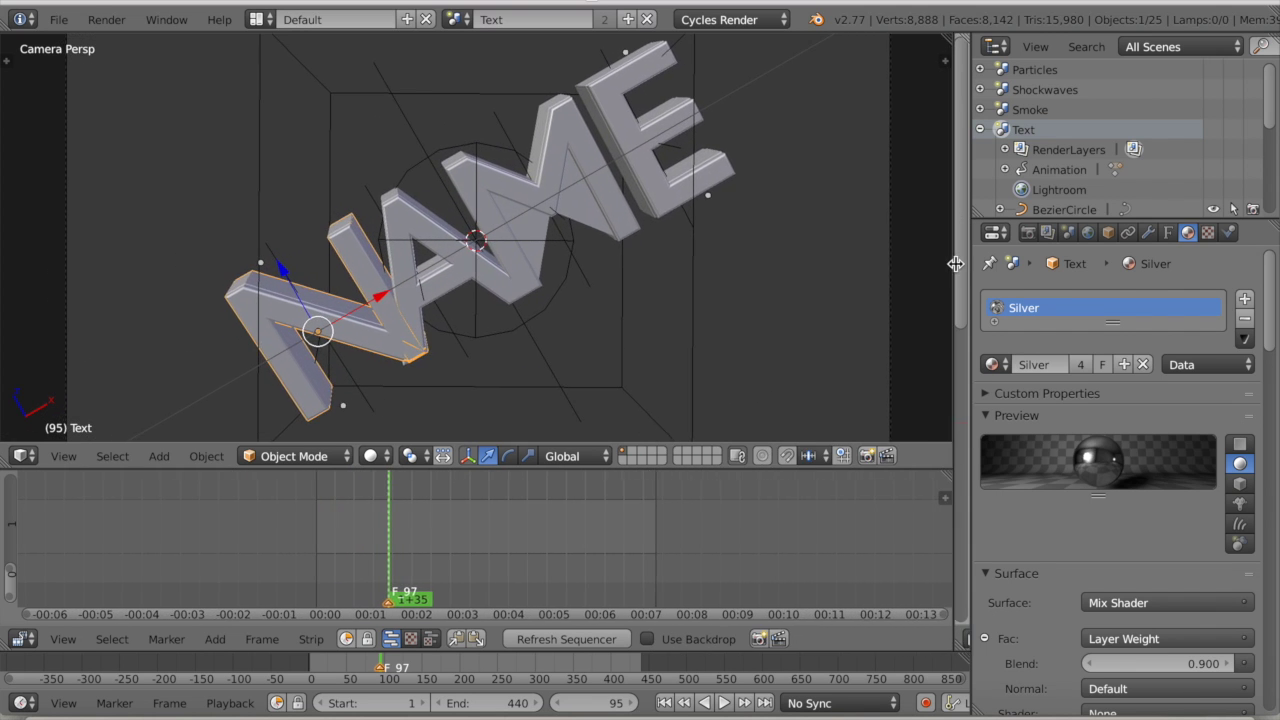
right_click(443, 215)
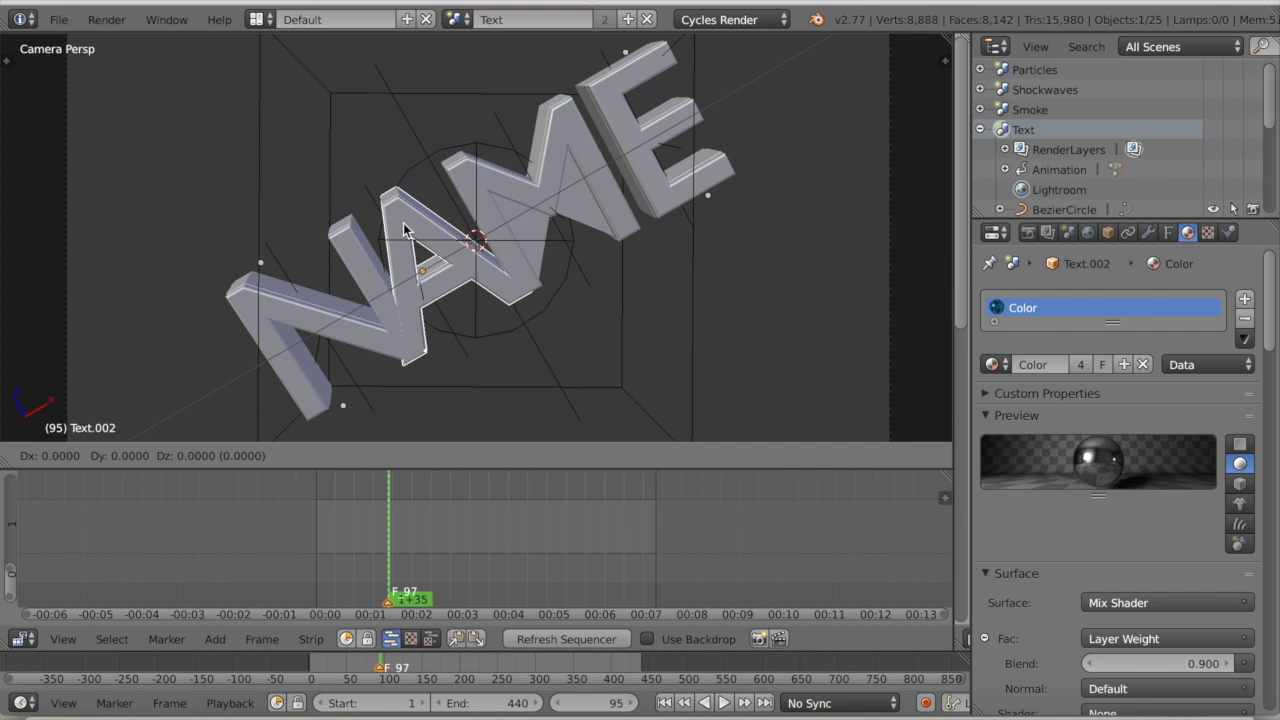
key(ctrl+z)
key(Tab)
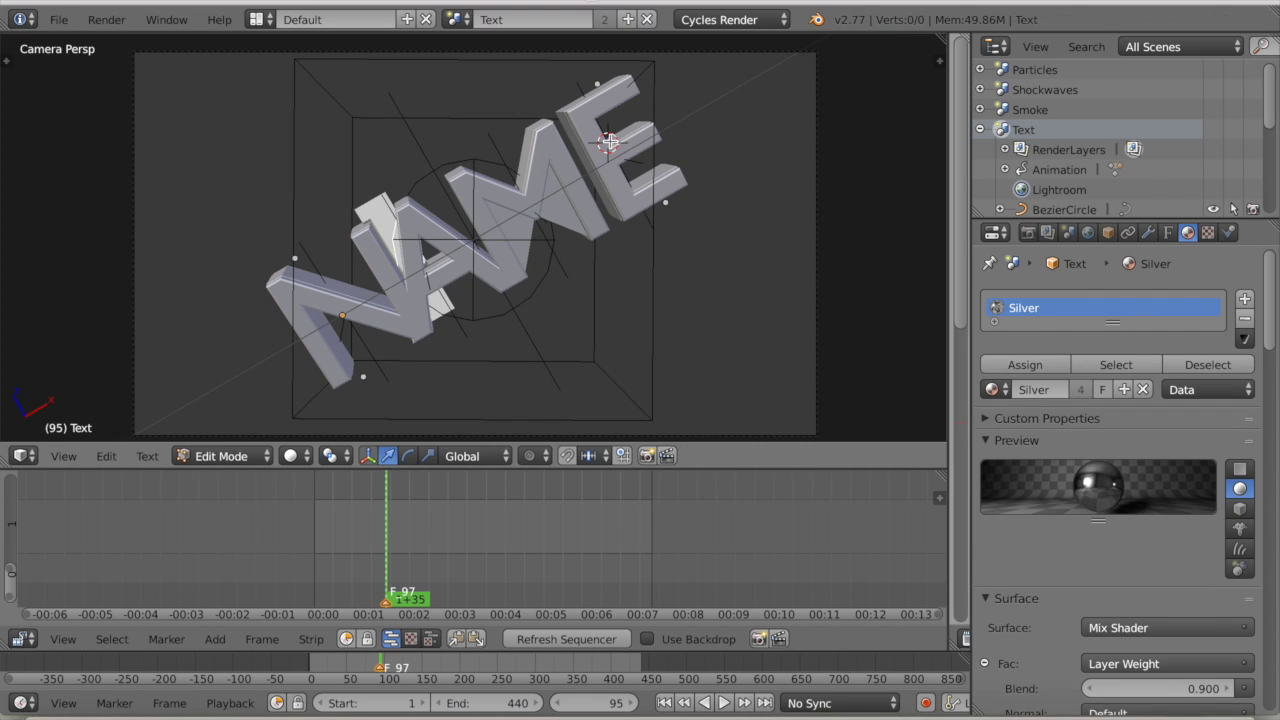
key(Tab)
key(Tab)
key(Tab)
Frame the camera view of the title and delete the N letter object
click(757, 177)
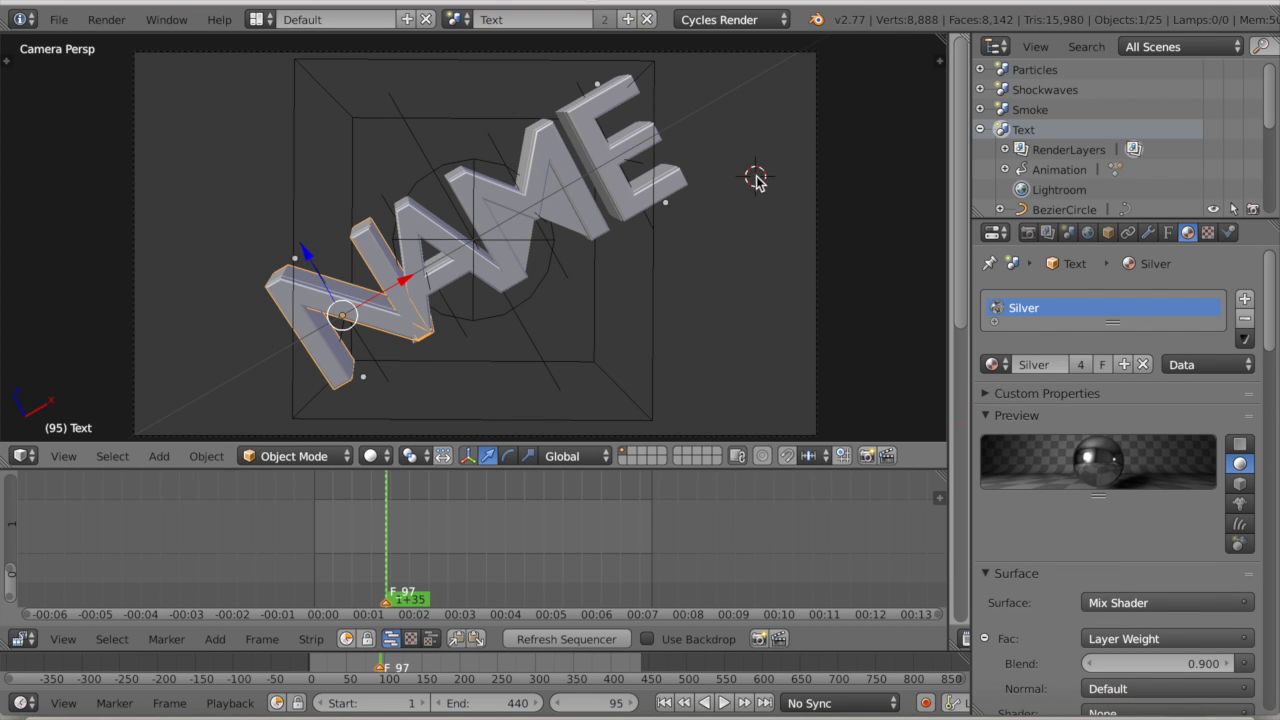
scroll(730, 228, up, 2)
key(Home)
scroll(730, 225, up, 2)
scroll(730, 225, up, 3)
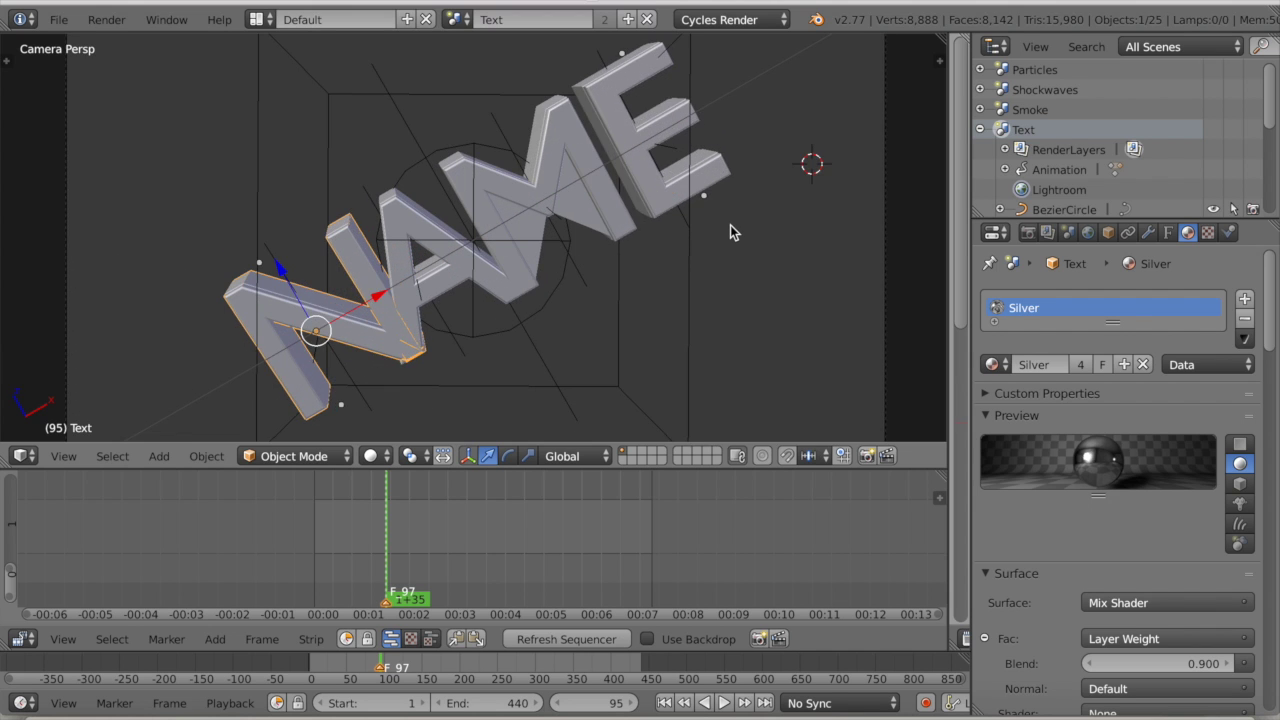
scroll(730, 220, up, 2)
key(Home)
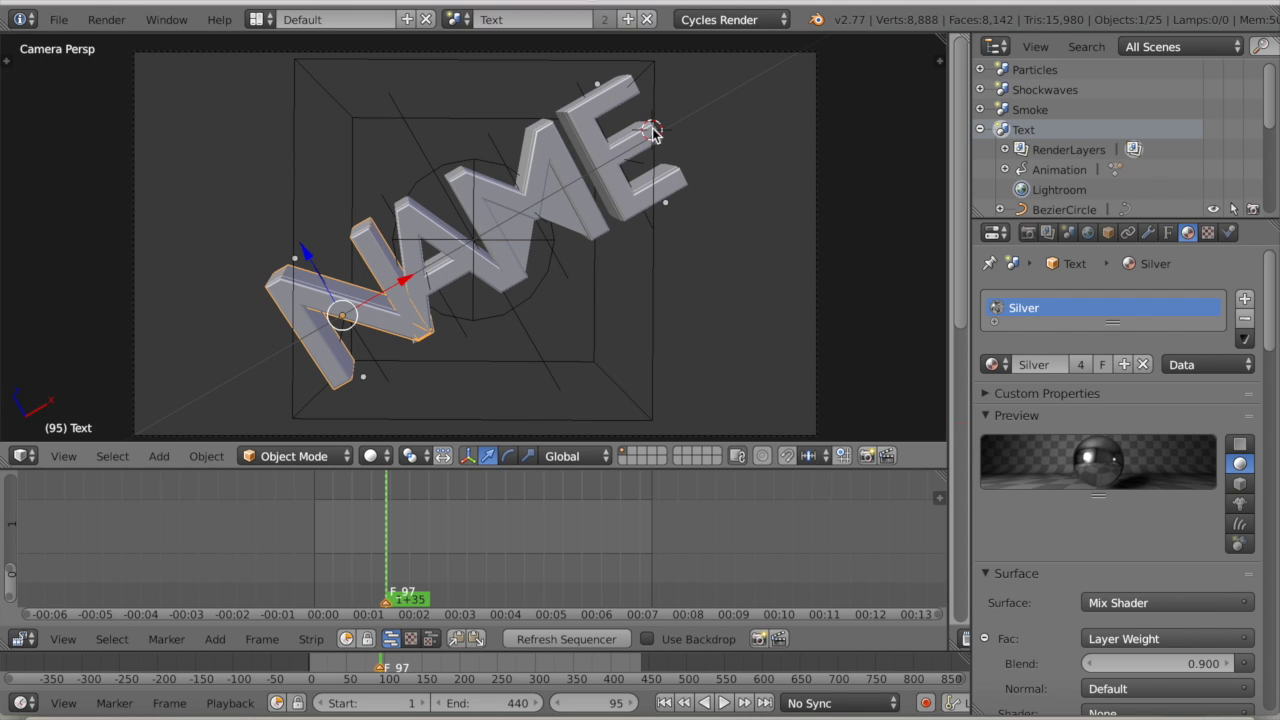
click(598, 145)
key(Delete)
Retype the A letter object's text so it reads AL
right_click(415, 250)
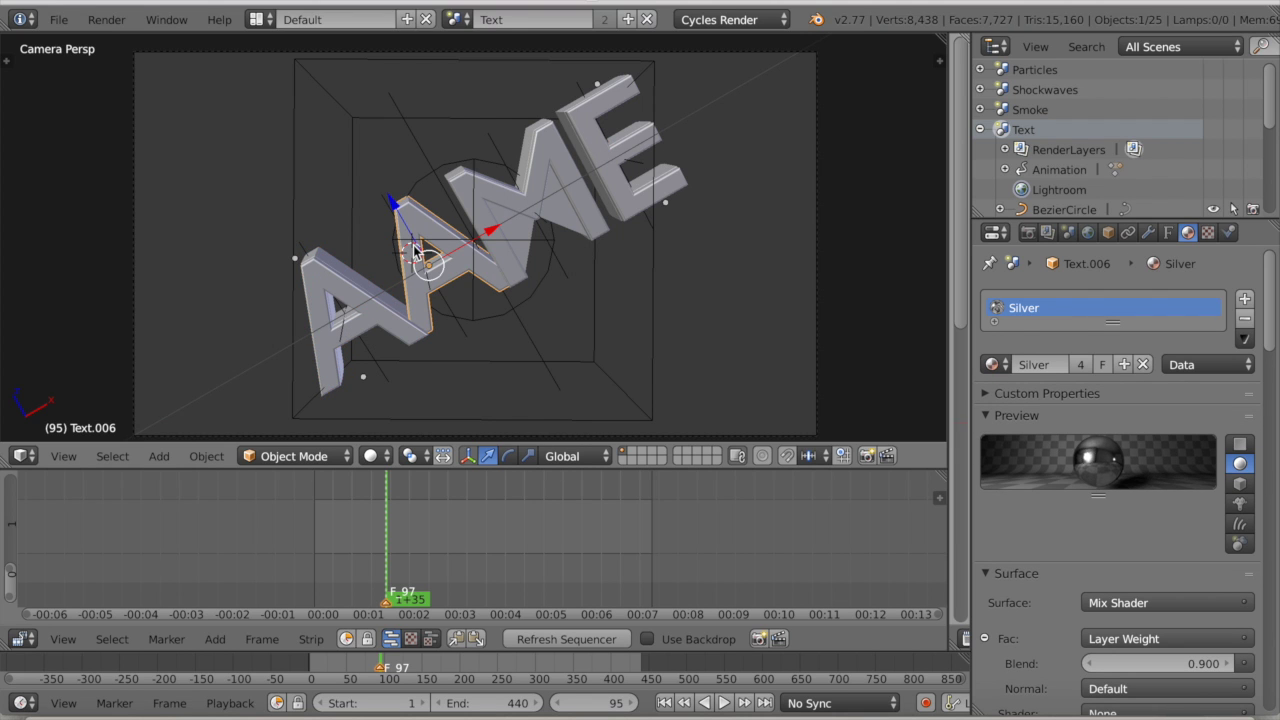
right_click(415, 250)
key(Tab)
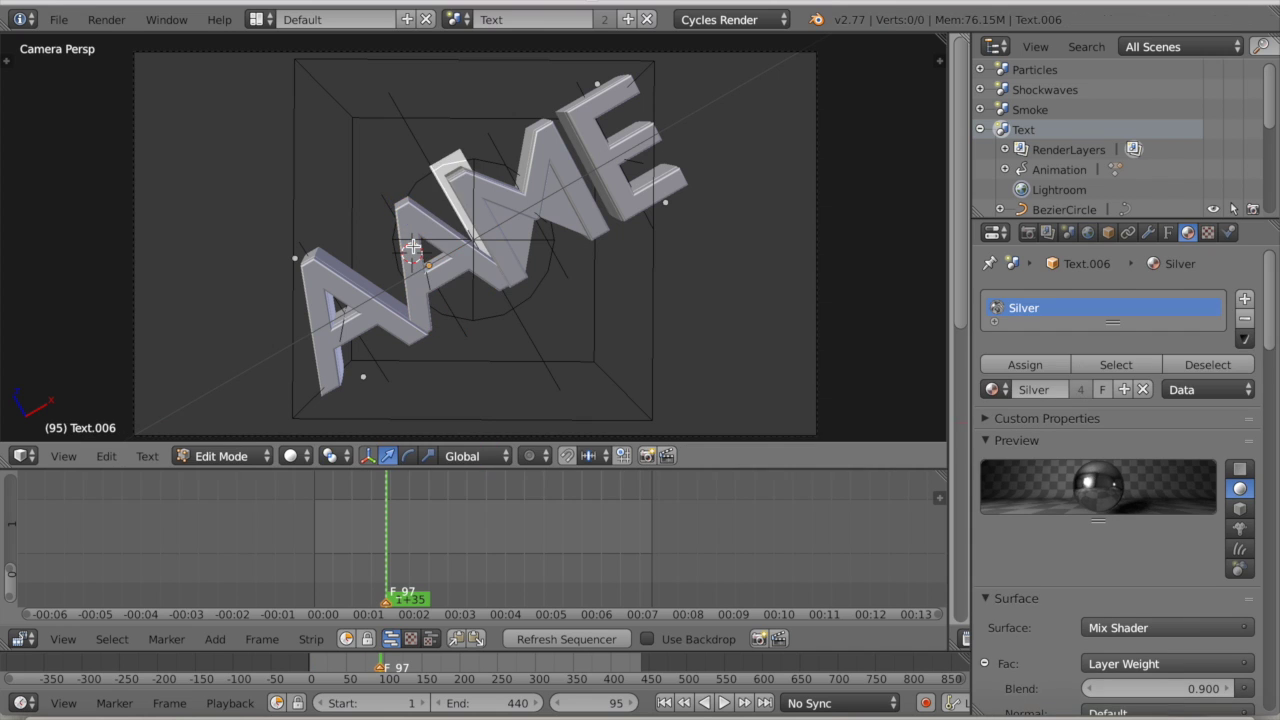
key(BackSpace)
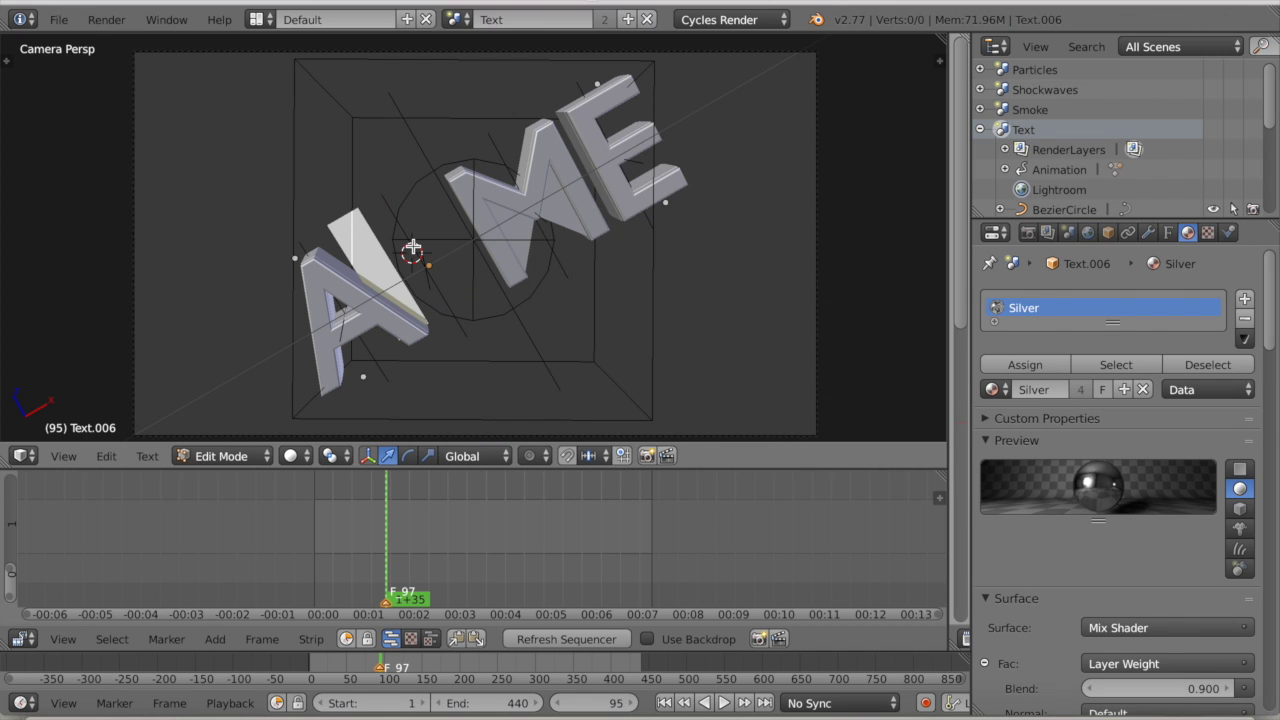
text(L)
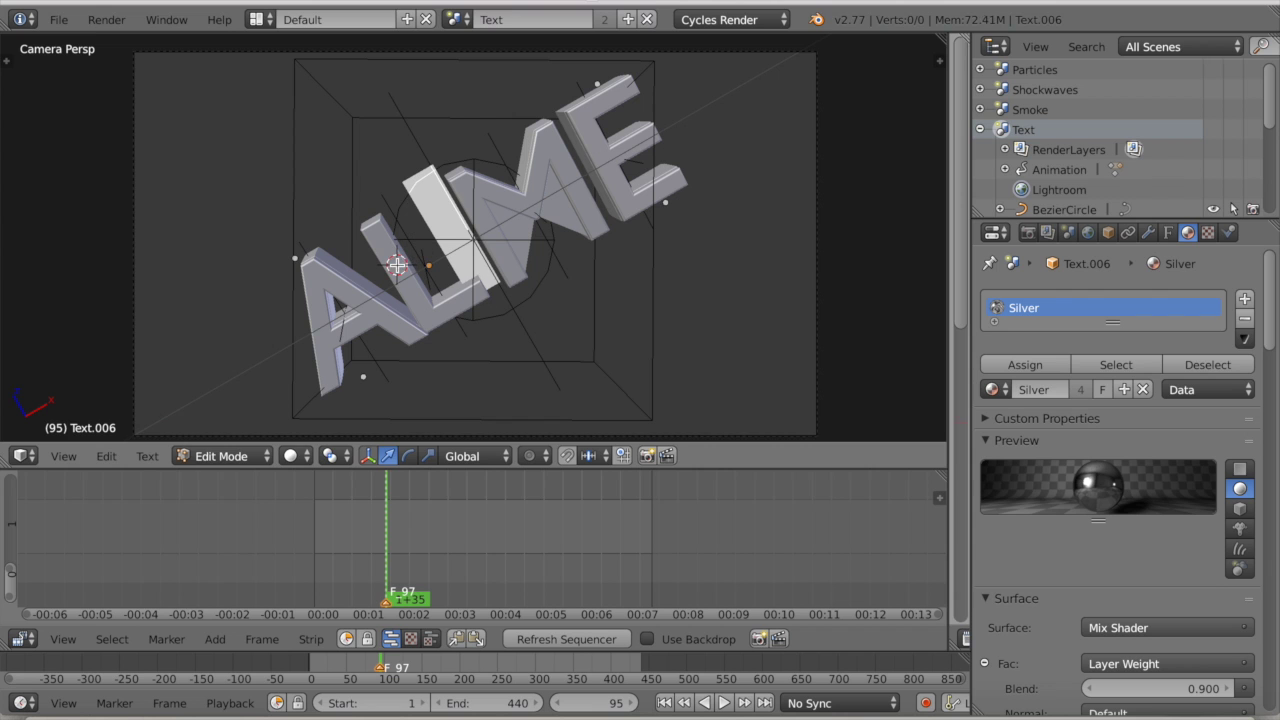
key(Tab)
Select the M letter object and inspect its text in edit mode
right_click(398, 270)
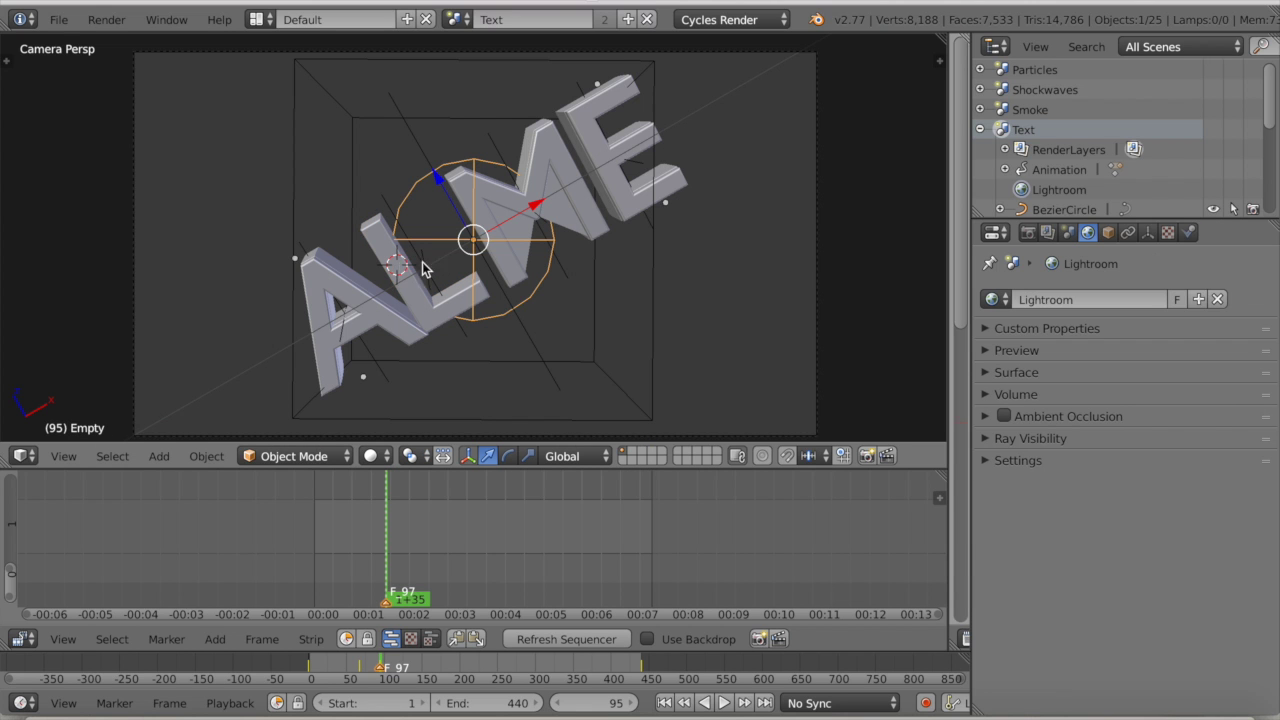
right_click(508, 244)
right_click(507, 244)
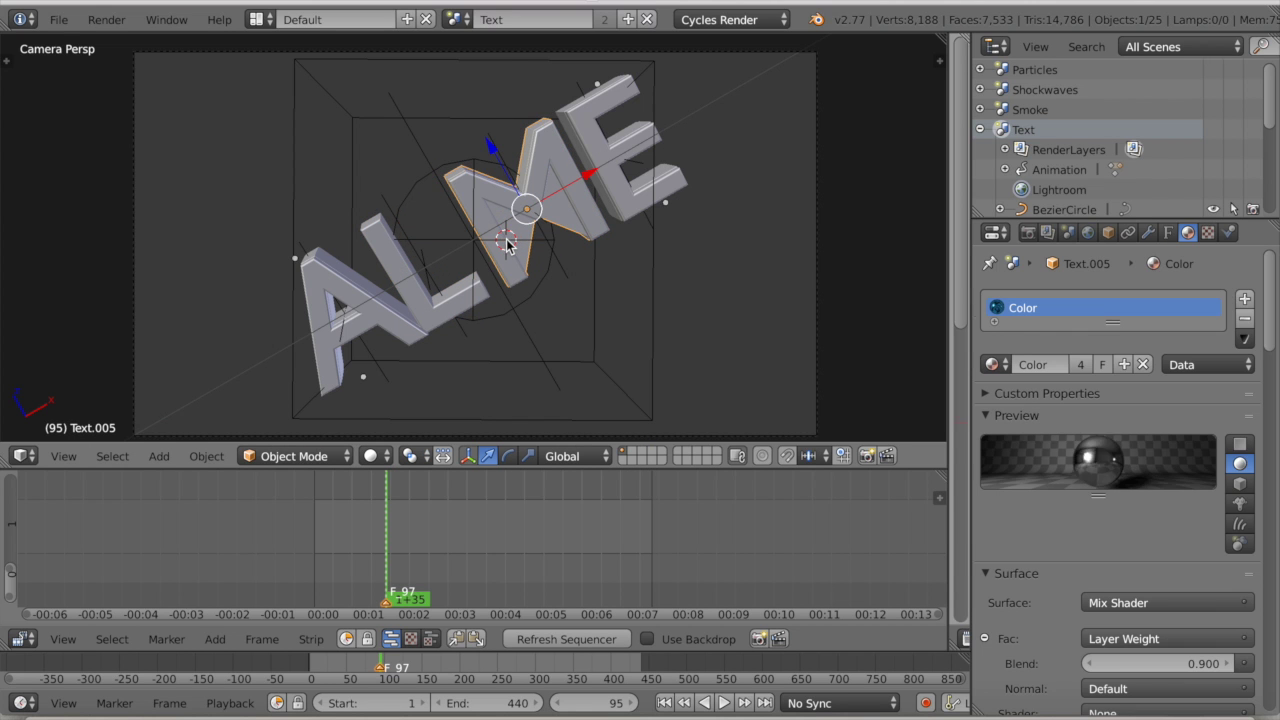
key(Tab)
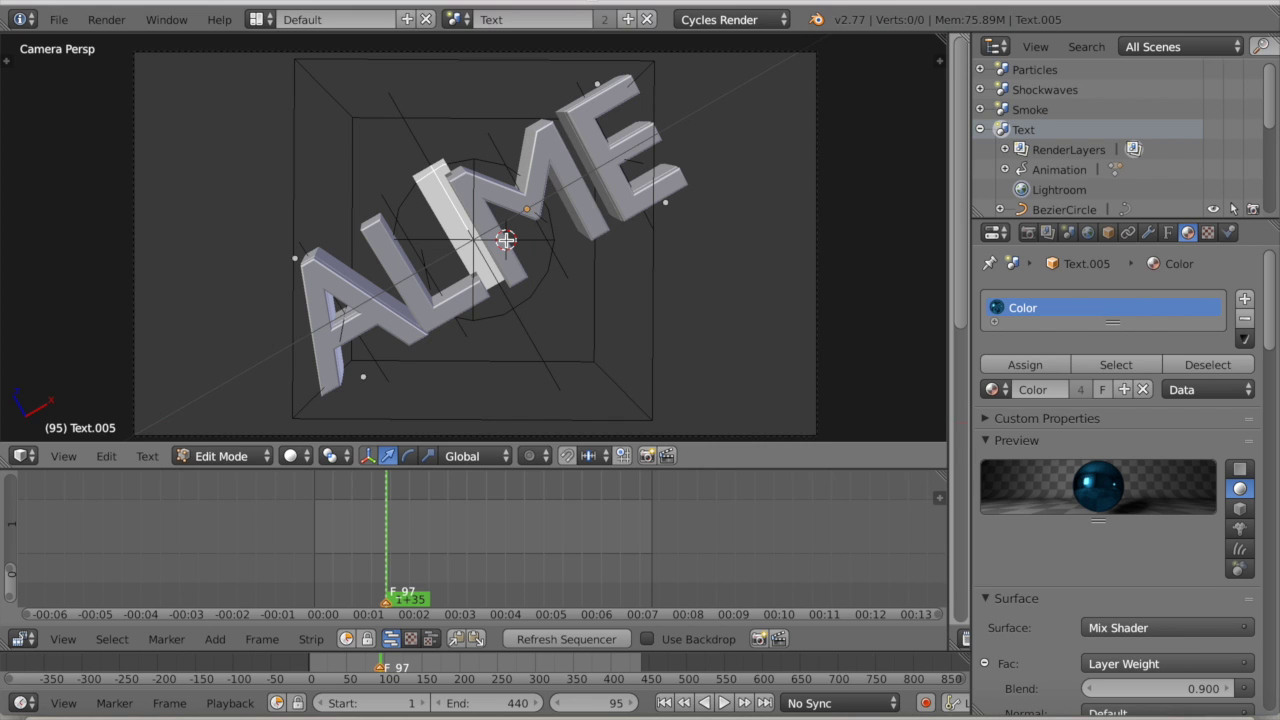
key(Right)
key(Right)
key(Left)
key(Left)
key(Right)
drag(507, 240, 543, 172)
key(Tab)
Change the other M letter object's text to E
right_click(545, 176)
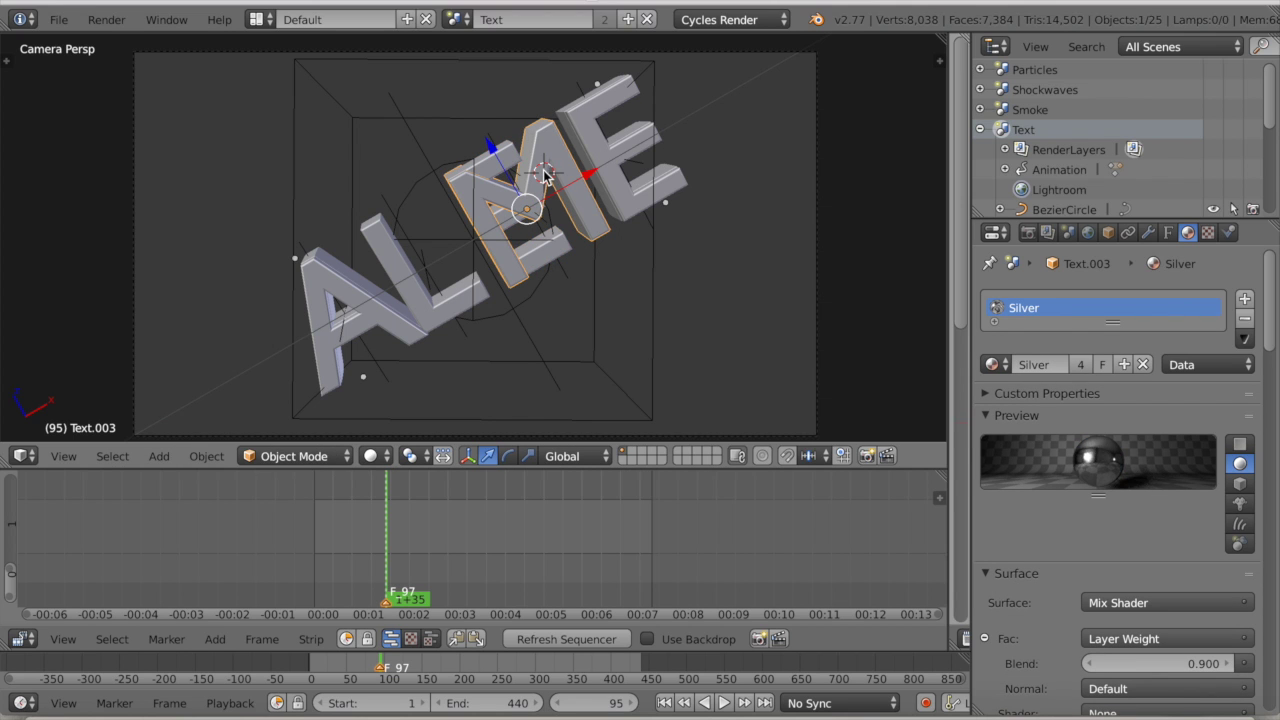
key(Tab)
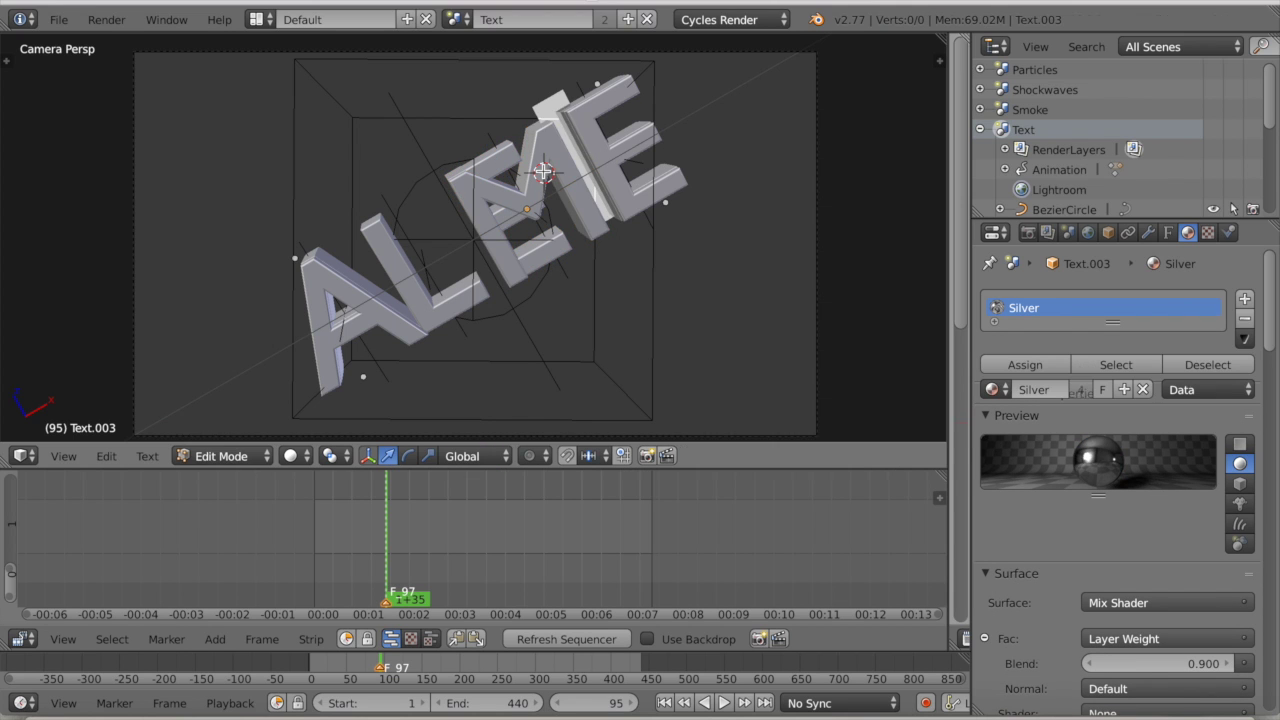
key(BackSpace)
text(E)
key(Right)
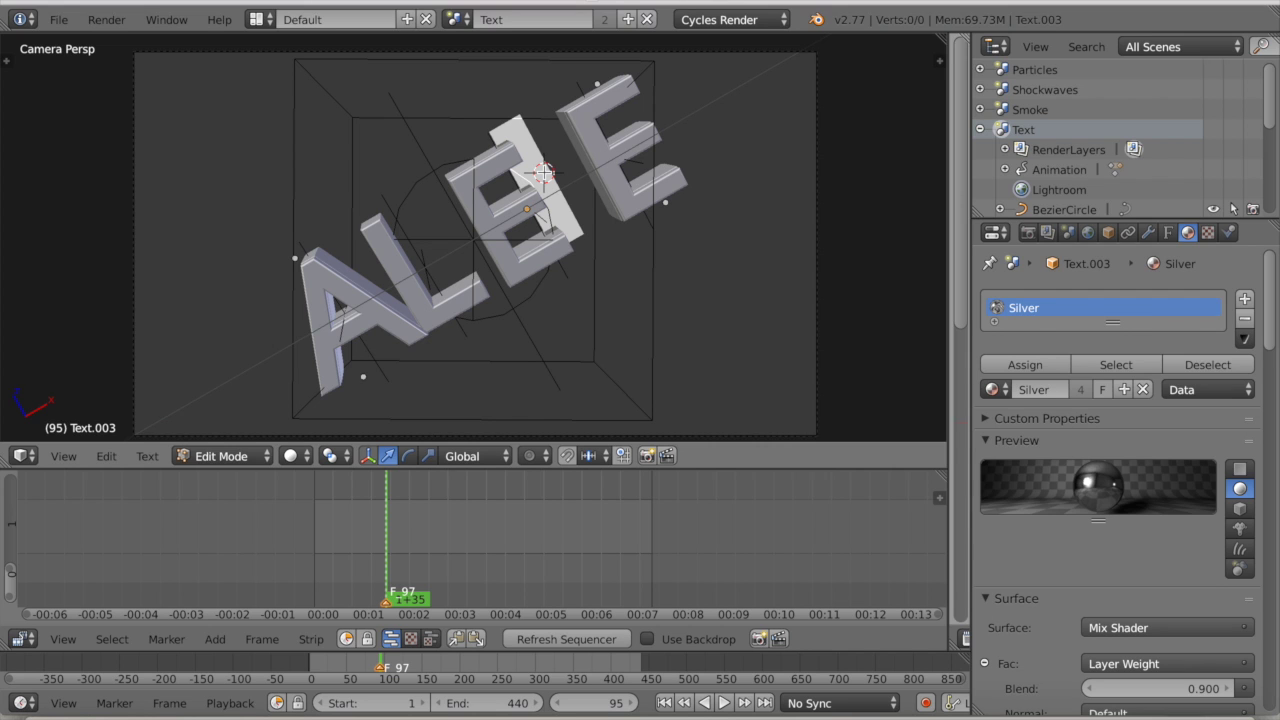
click(604, 149)
key(Tab)
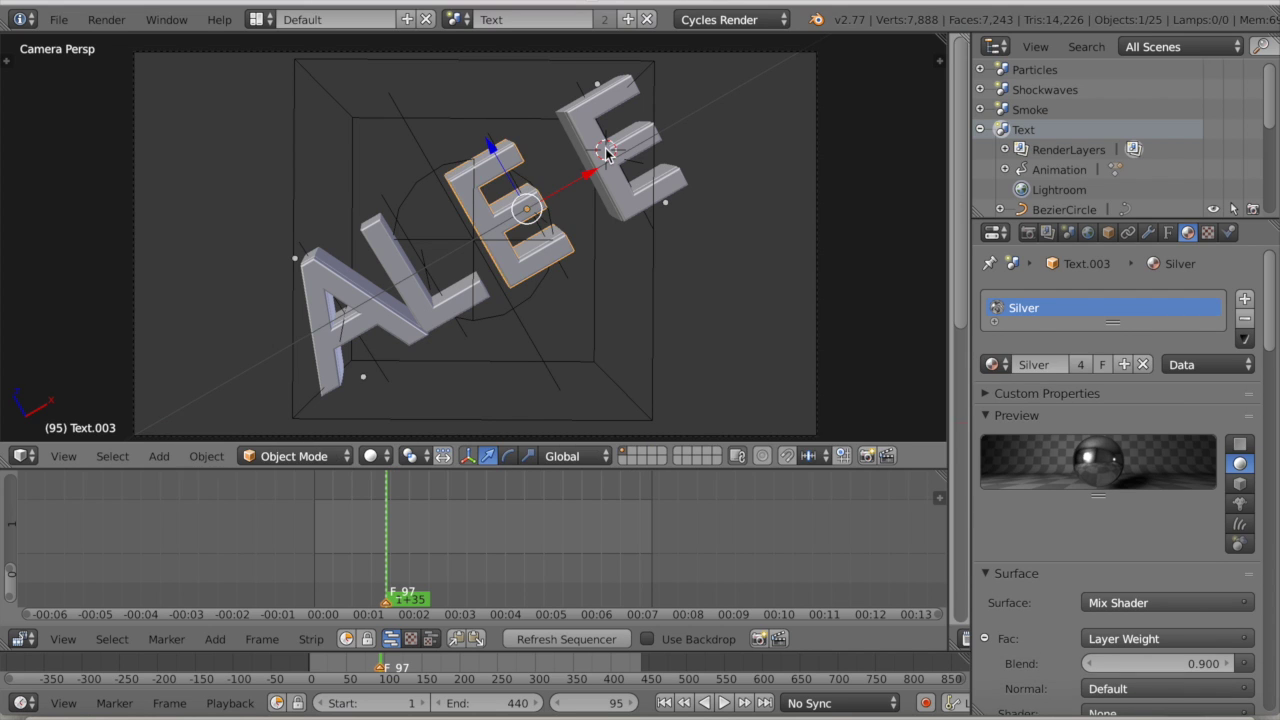
Change the rightmost E letter object's text to X
right_click(601, 150)
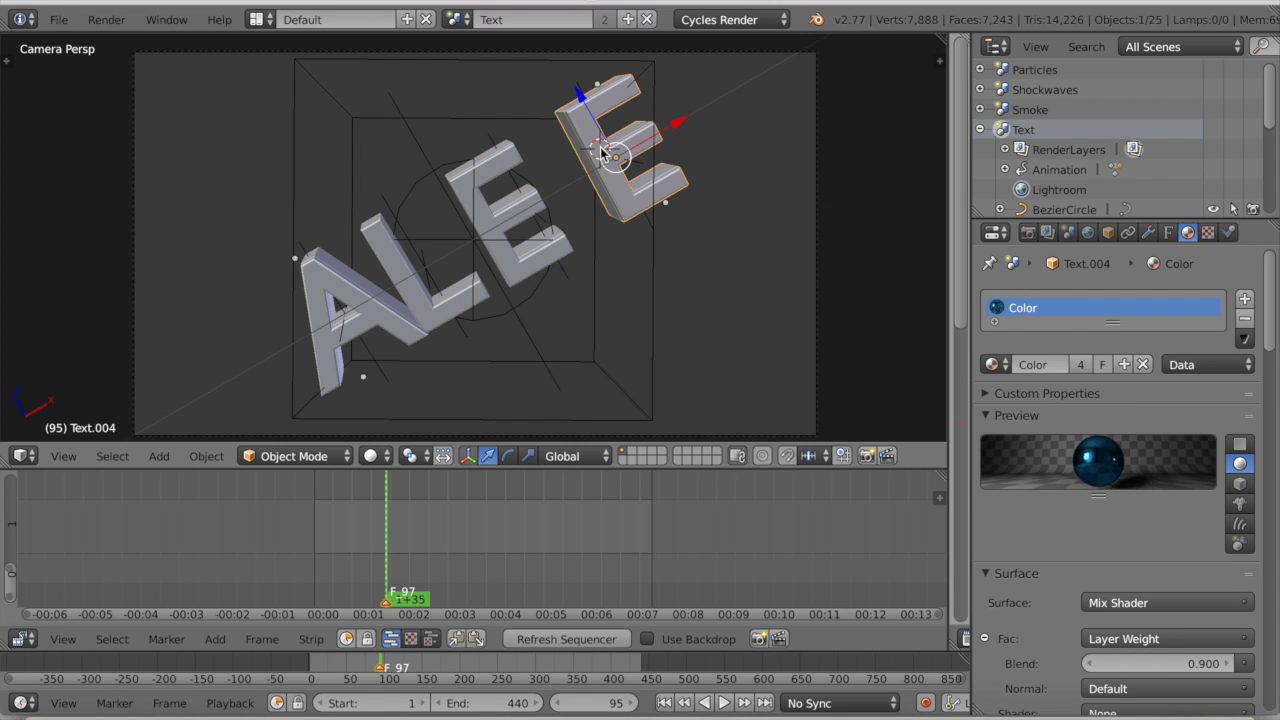
key(Tab)
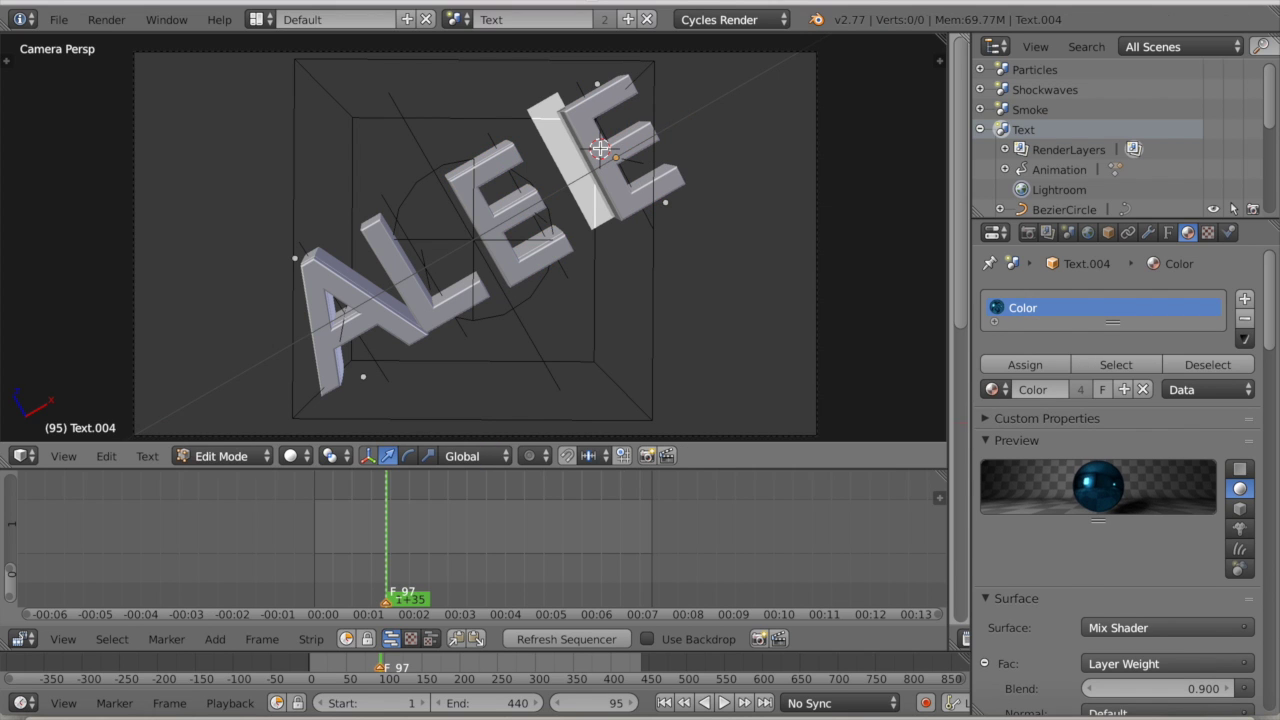
key(Delete)
text(X)
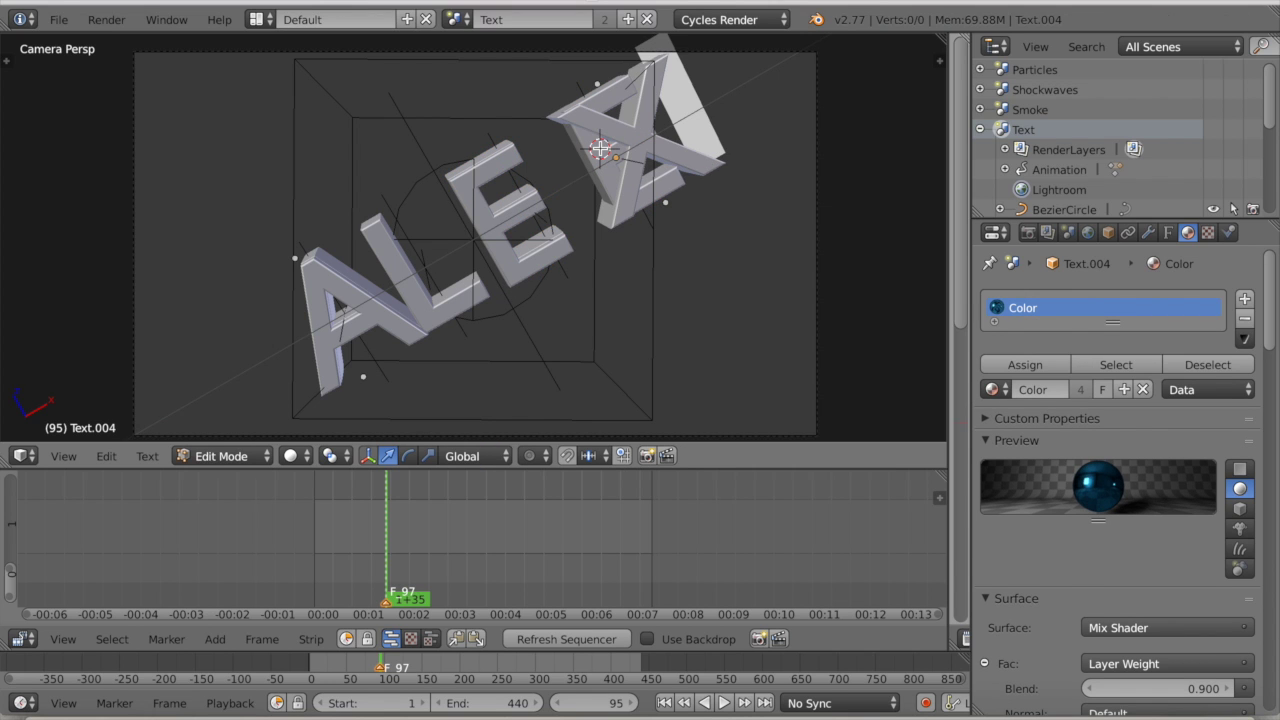
key(Tab)
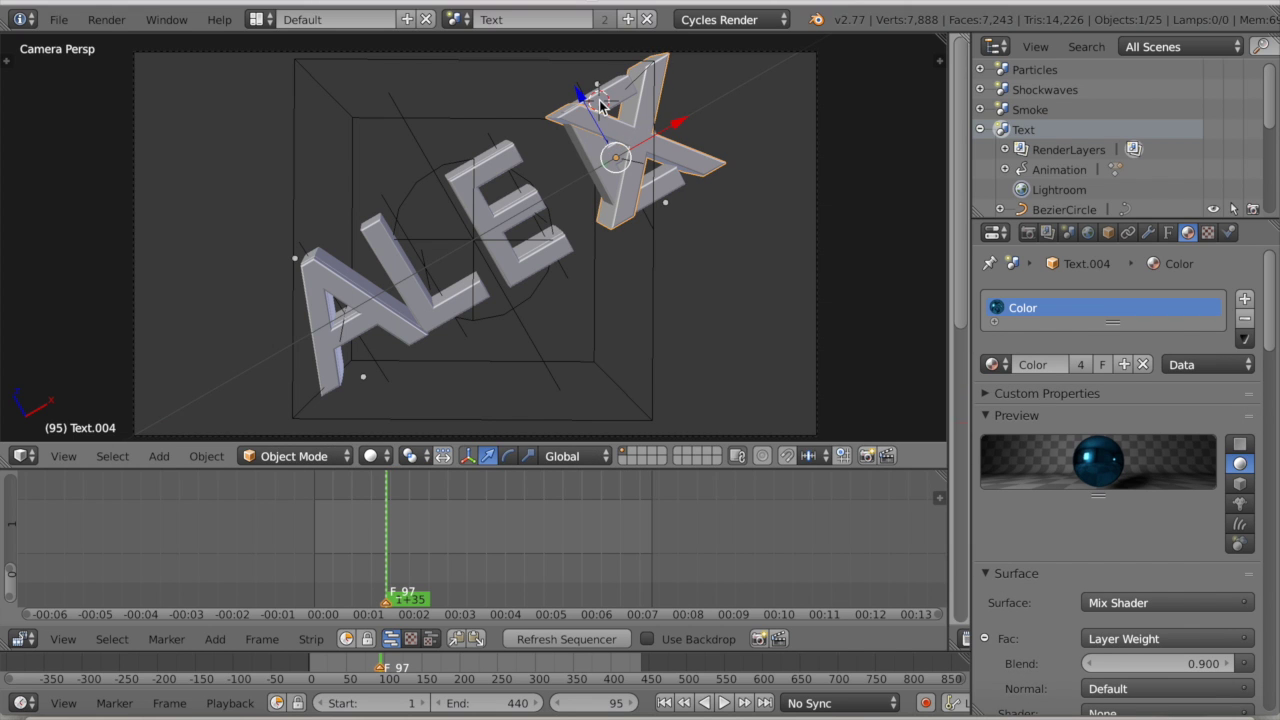
Check the overlapping letter behind the X and reselect the AL object
right_click(600, 106)
key(Tab)
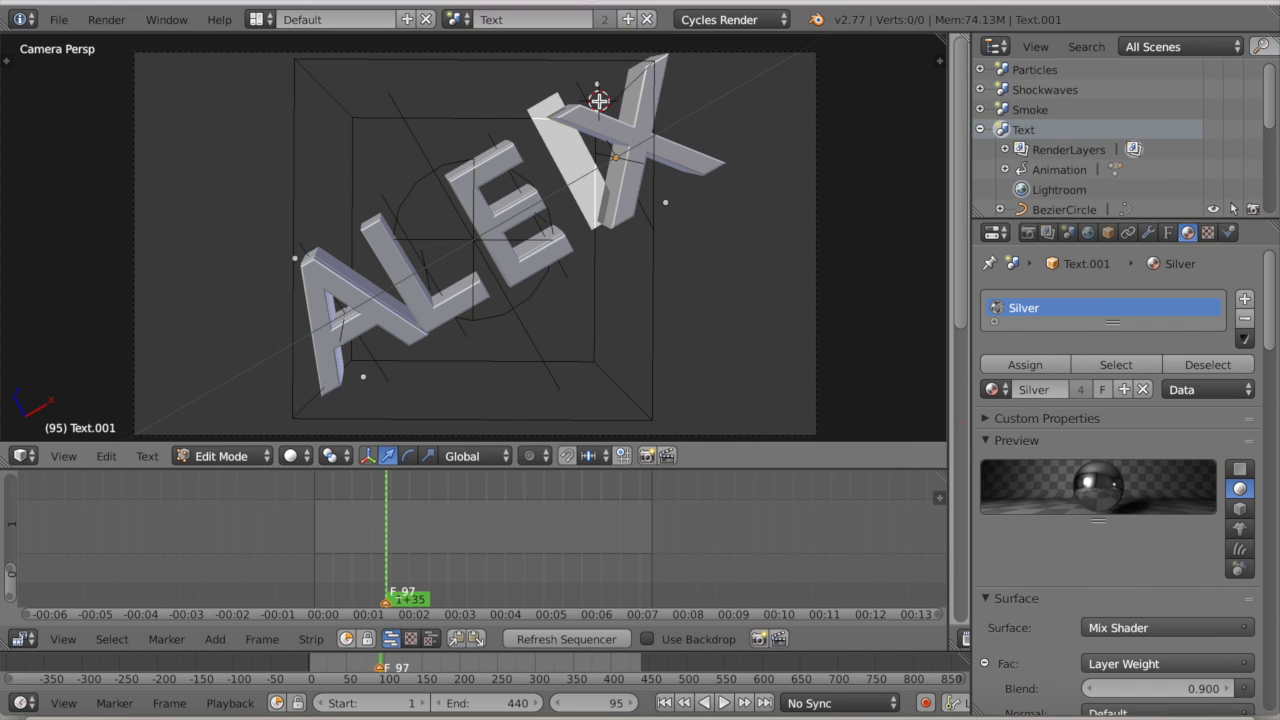
key(Tab)
right_click(420, 285)
click(749, 301)
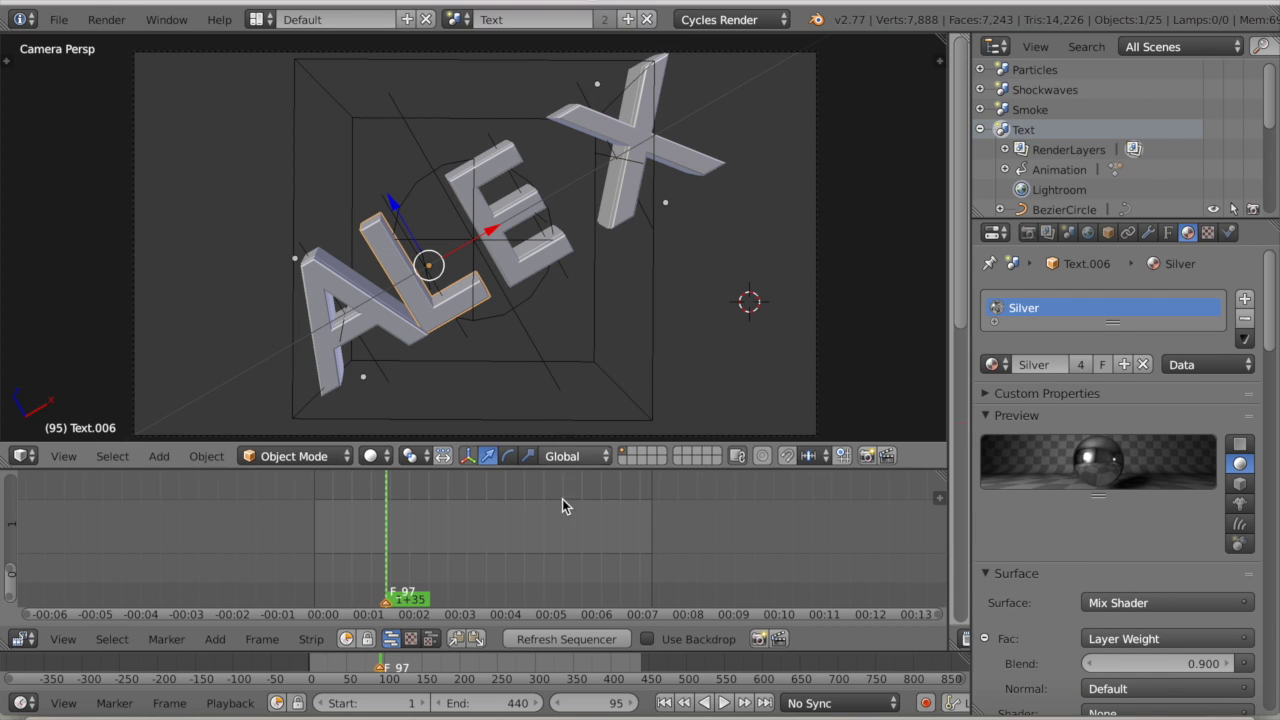
Play the ALEX animation preview and stop it at frame 316
click(722, 703)
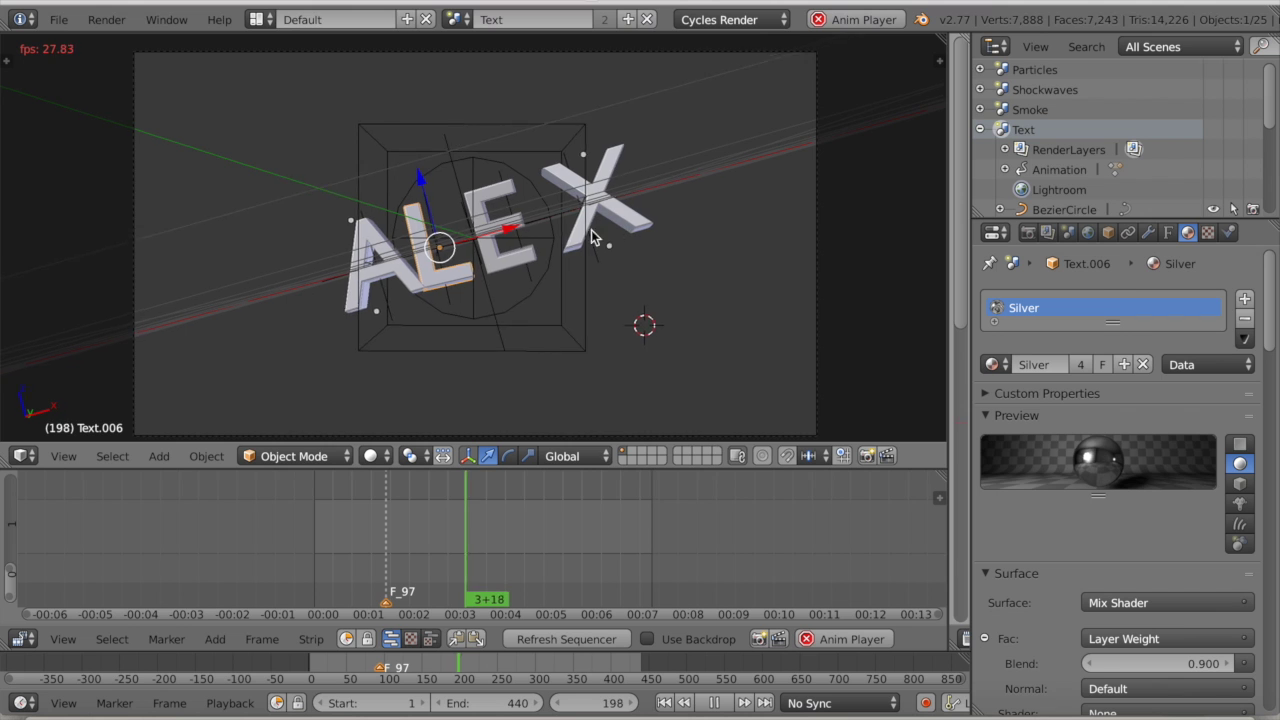
key(space)
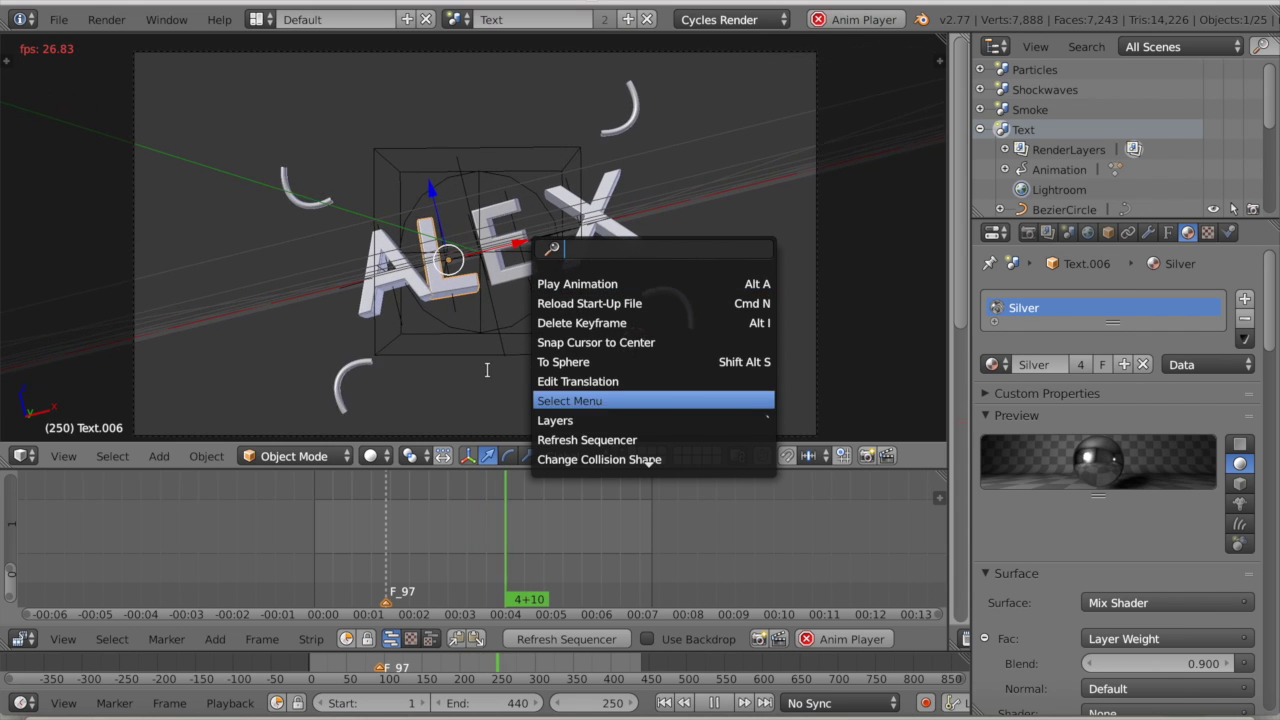
key(Escape)
key(space)
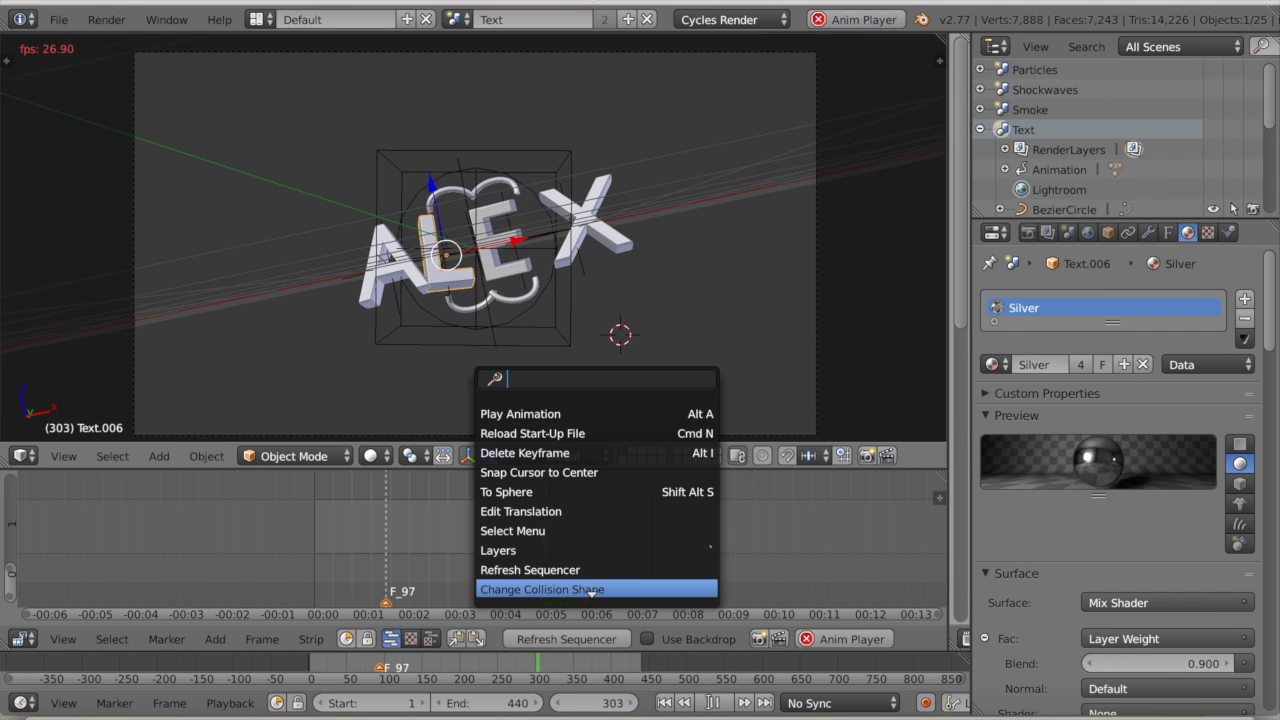
click(715, 703)
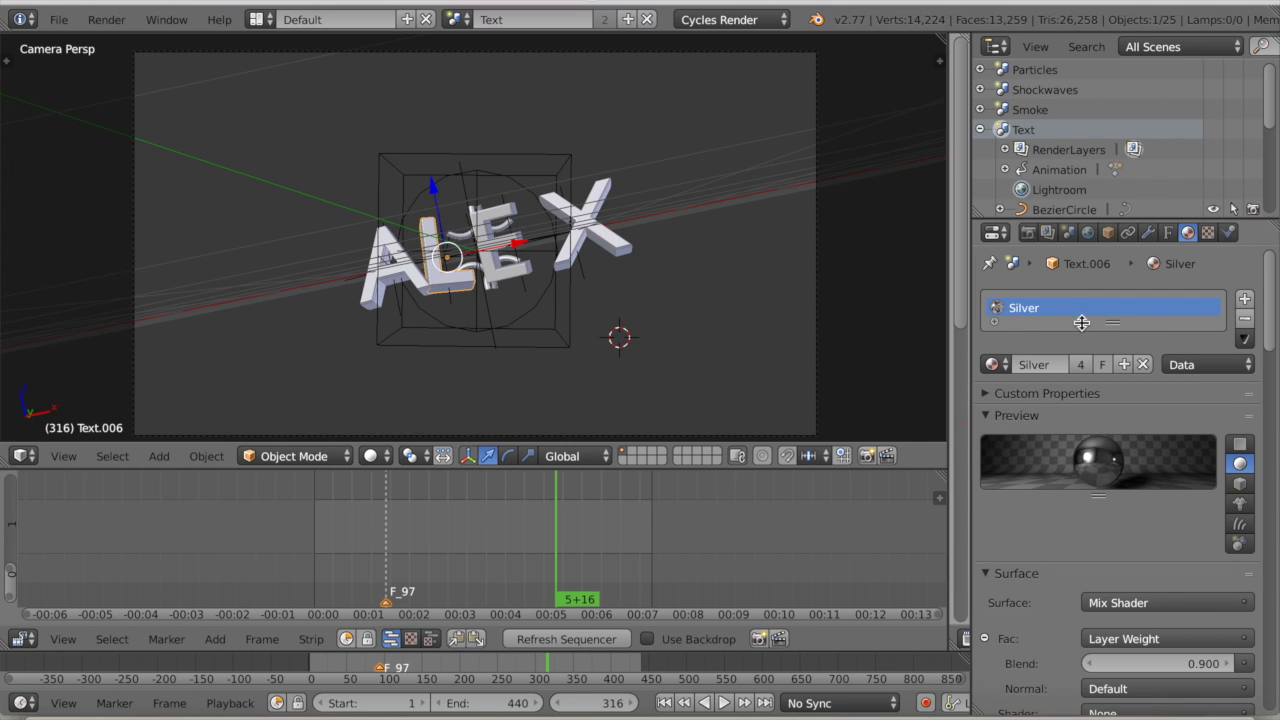
click(1030, 232)
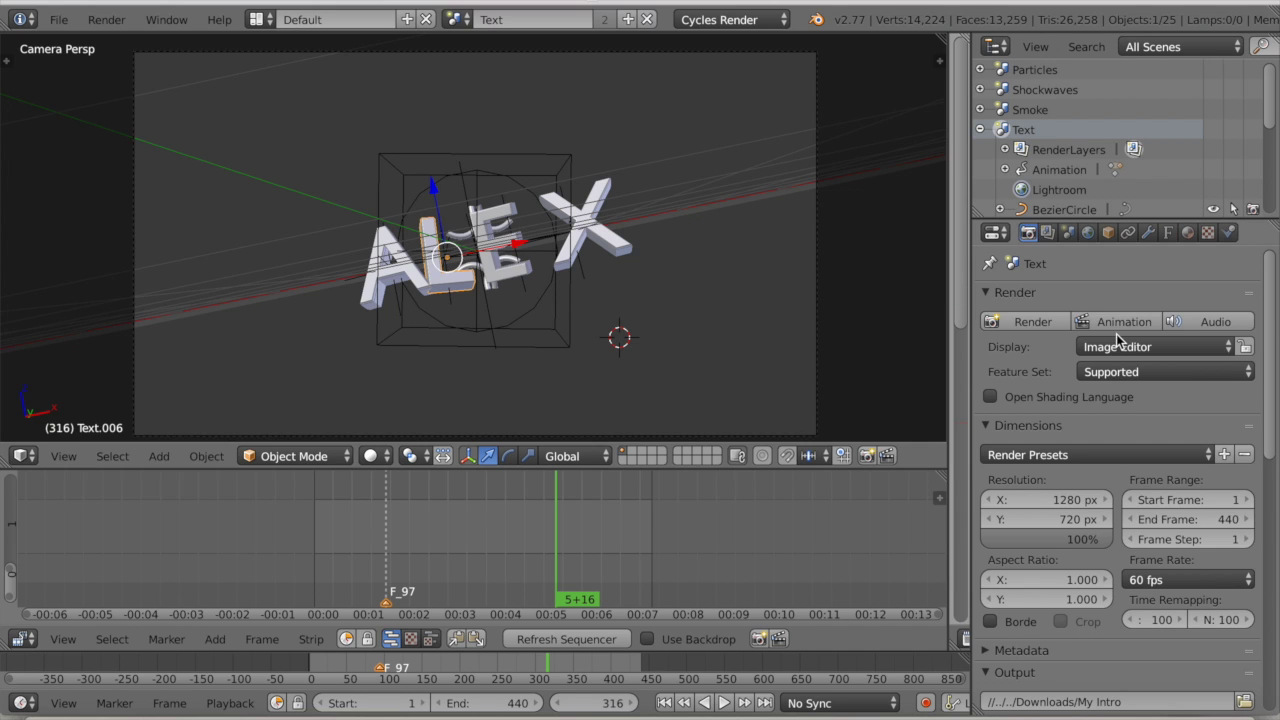
Scroll to the render Output path and browse for a folder to save into
scroll(1136, 549, down, 5)
scroll(1095, 525, down, 1)
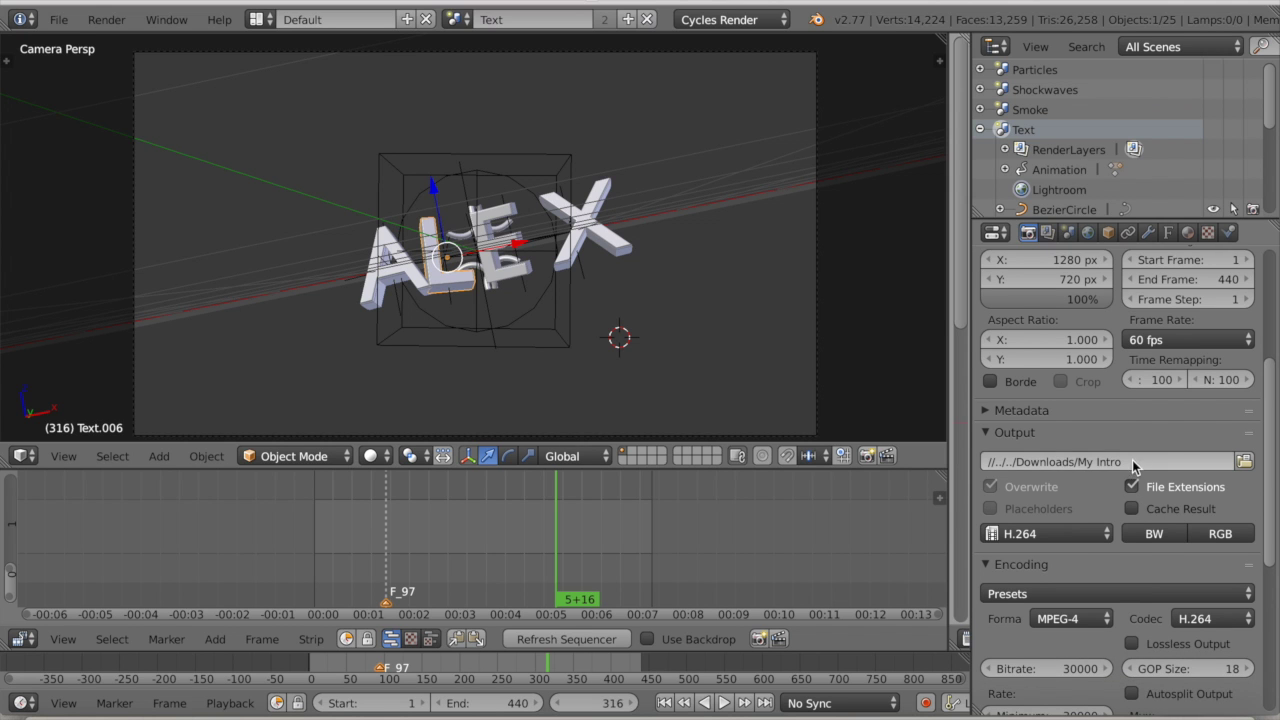
click(1175, 459)
click(1216, 461)
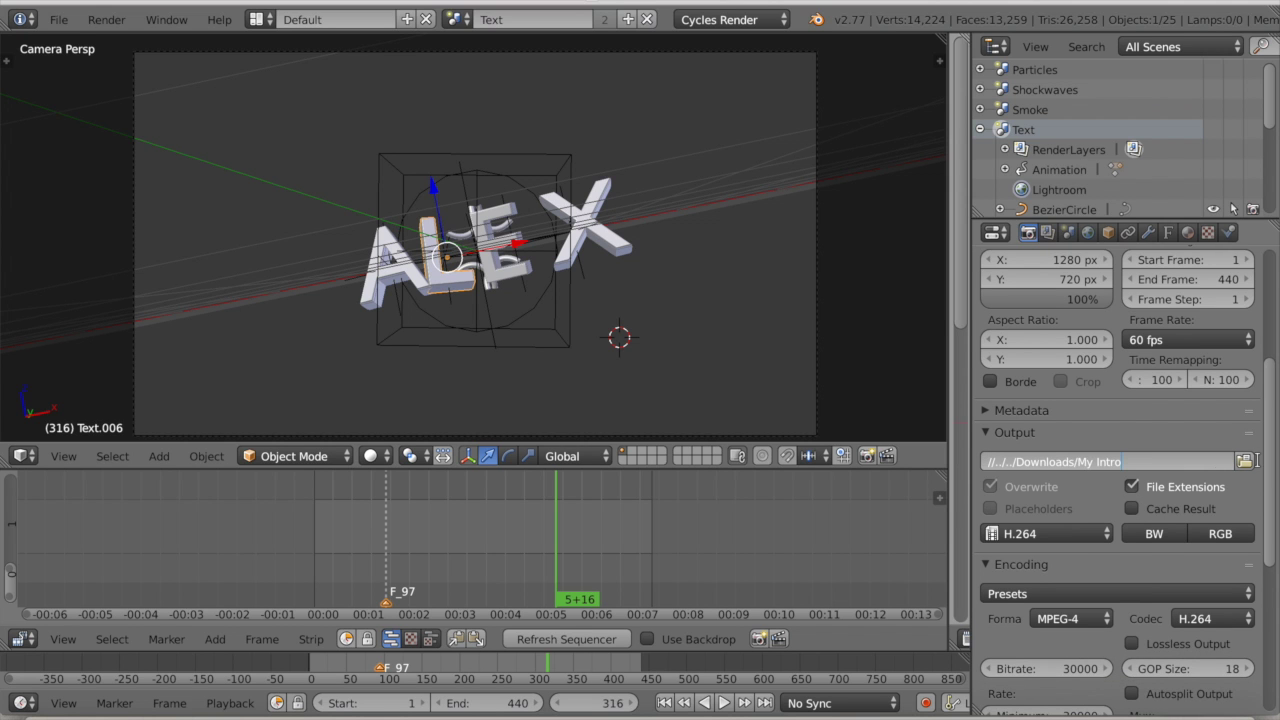
click(1245, 460)
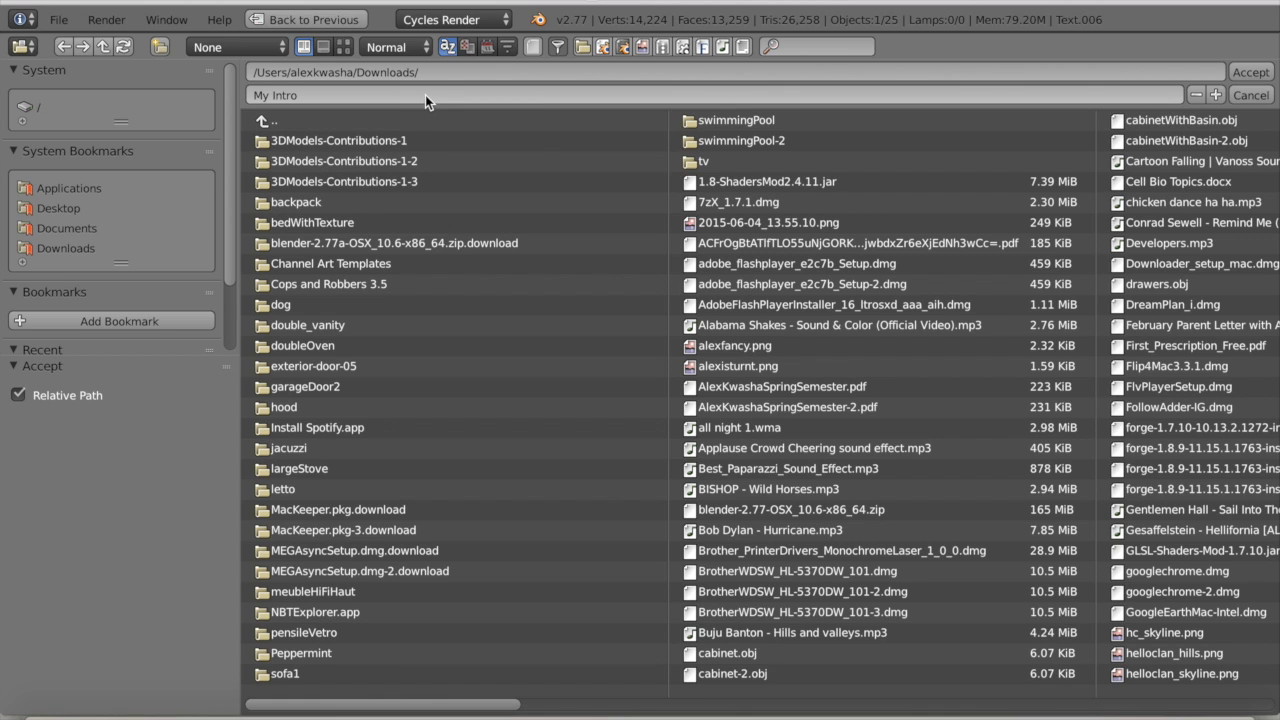
click(437, 73)
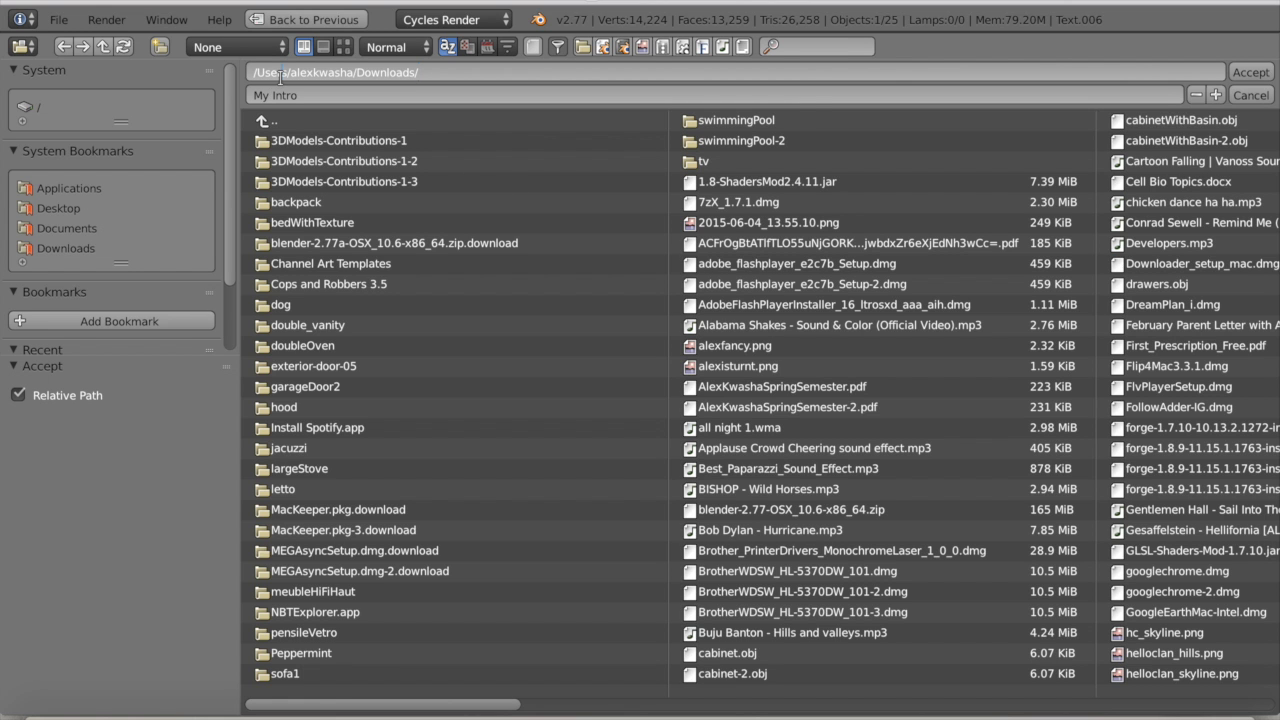
Choose Desktop › April 2016 Template as the My Intro output folder and accept
click(51, 210)
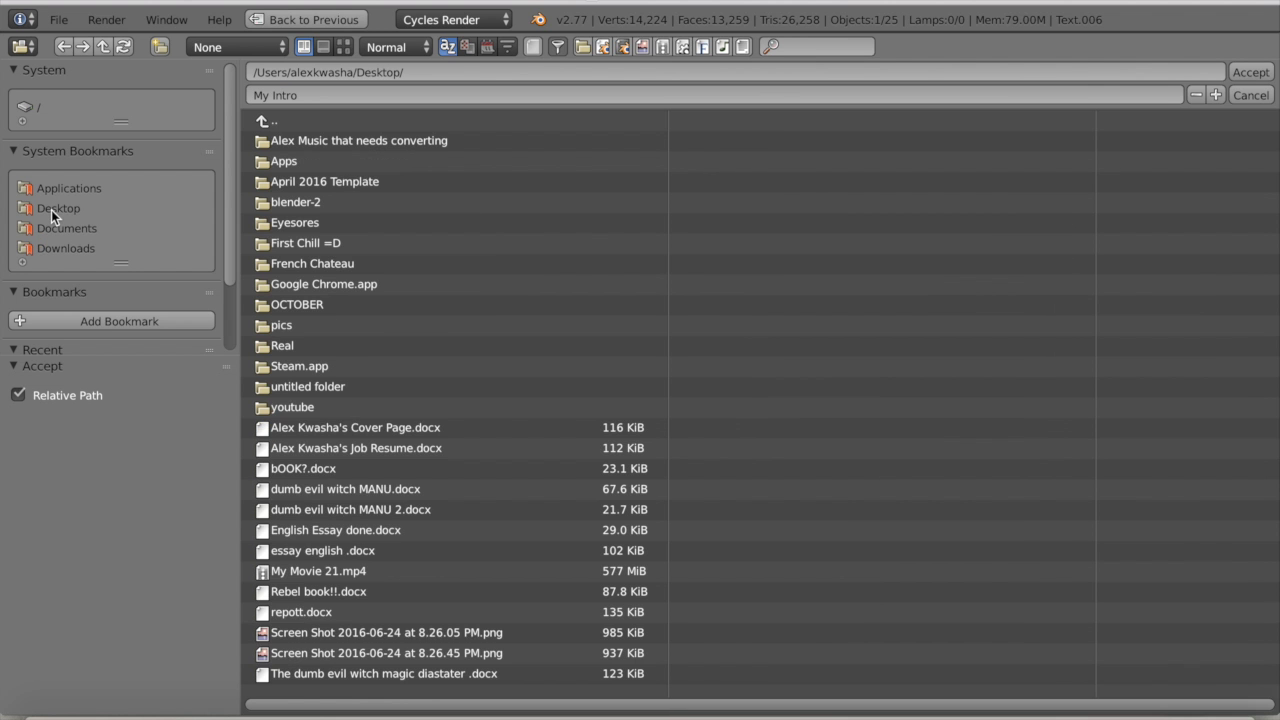
click(321, 186)
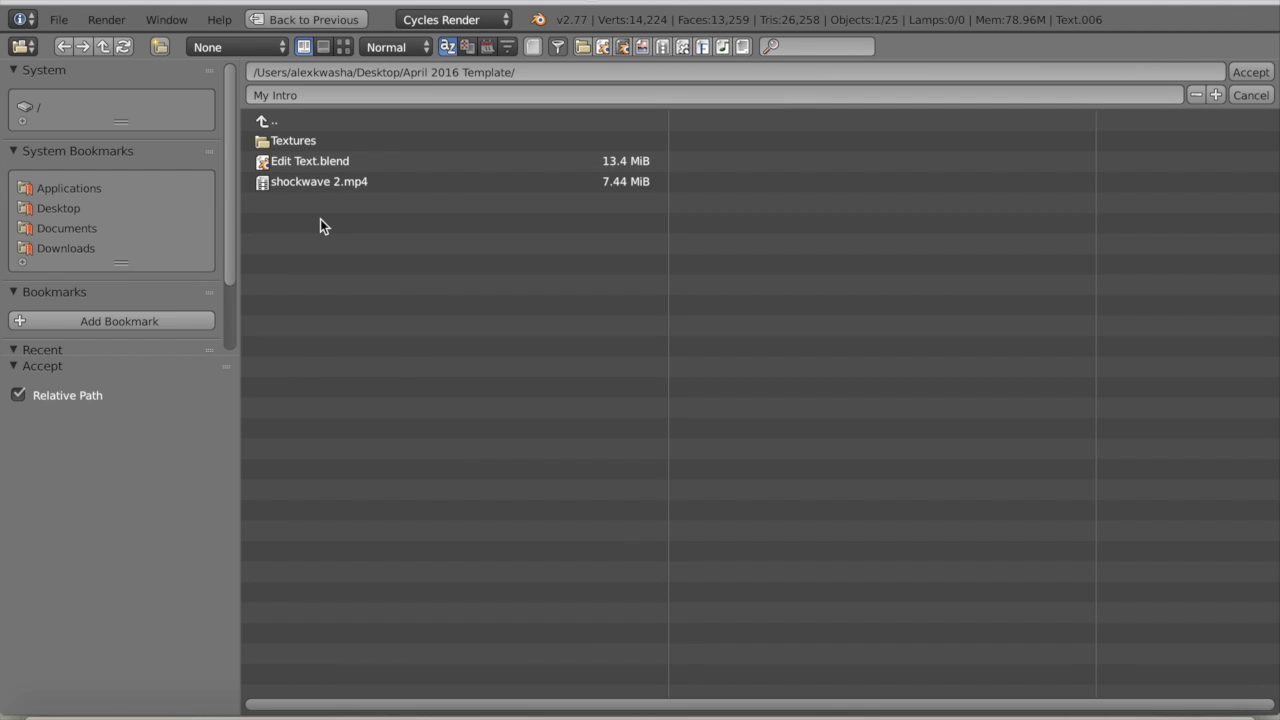
click(1258, 74)
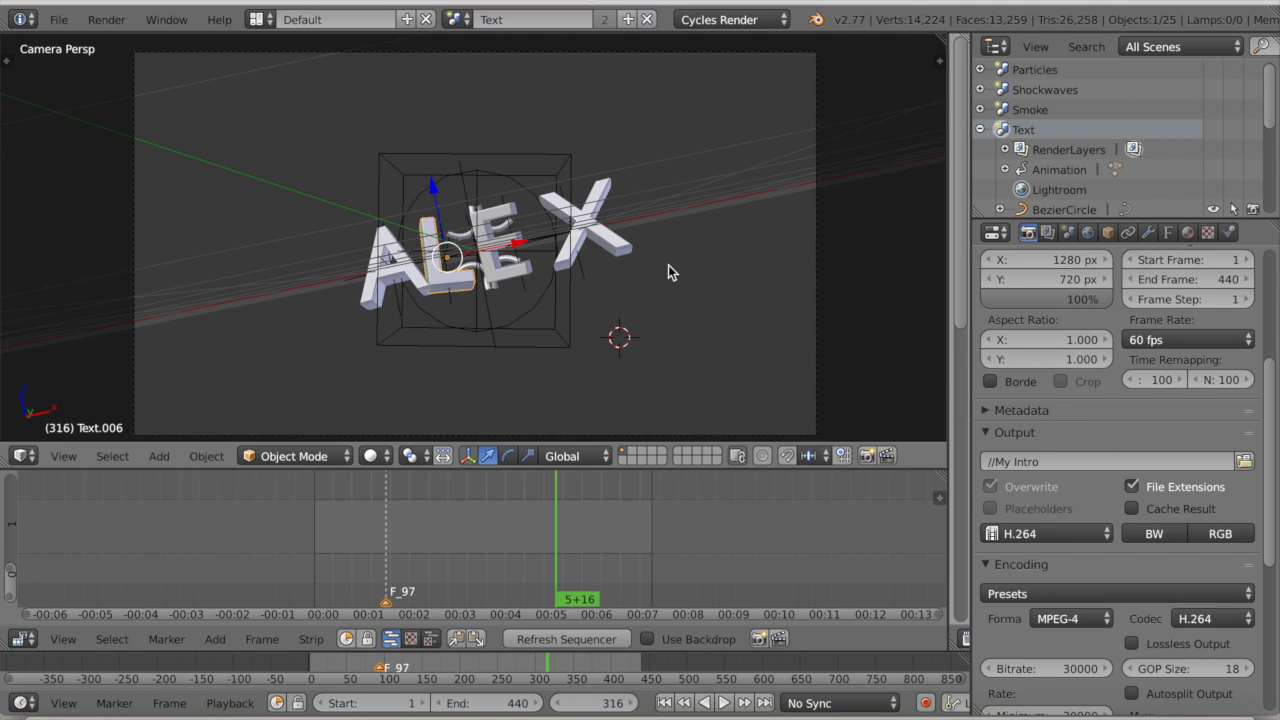
Switch the Encoding container format from MPEG-4 to AVI
scroll(1123, 537, down, 1)
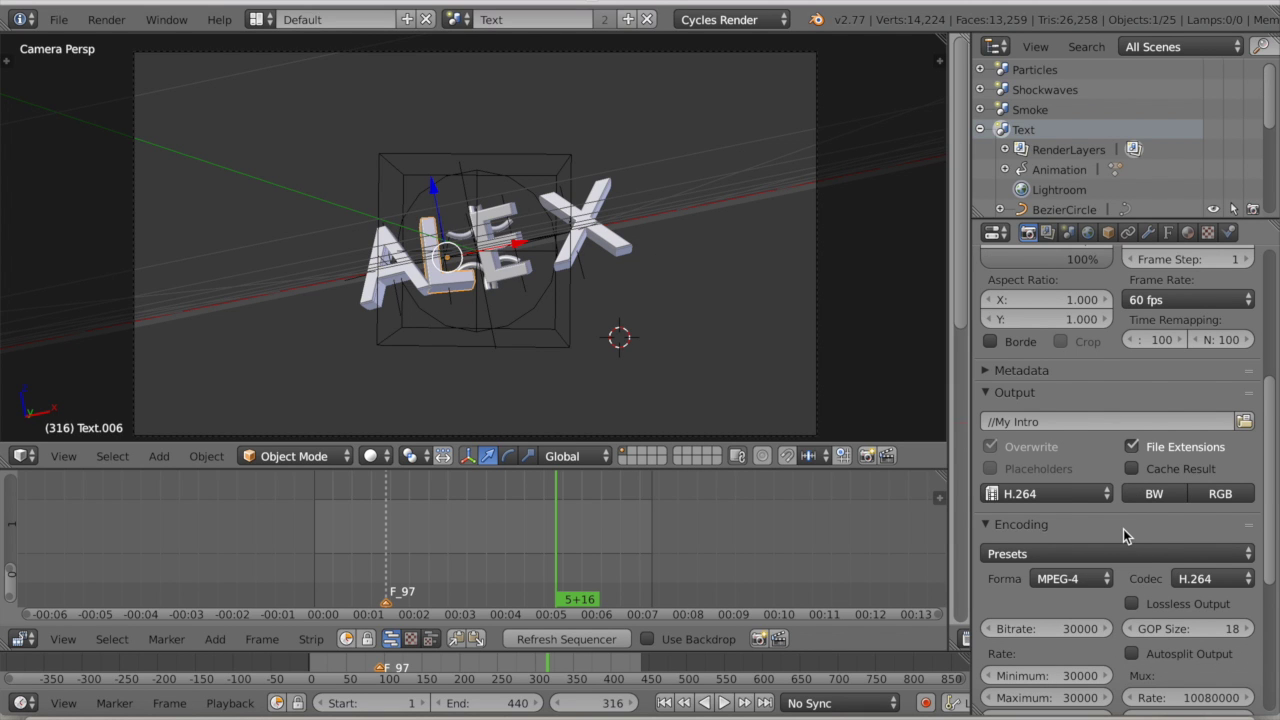
scroll(1123, 537, down, 2)
scroll(1123, 537, down, 1)
scroll(1123, 537, down, 1)
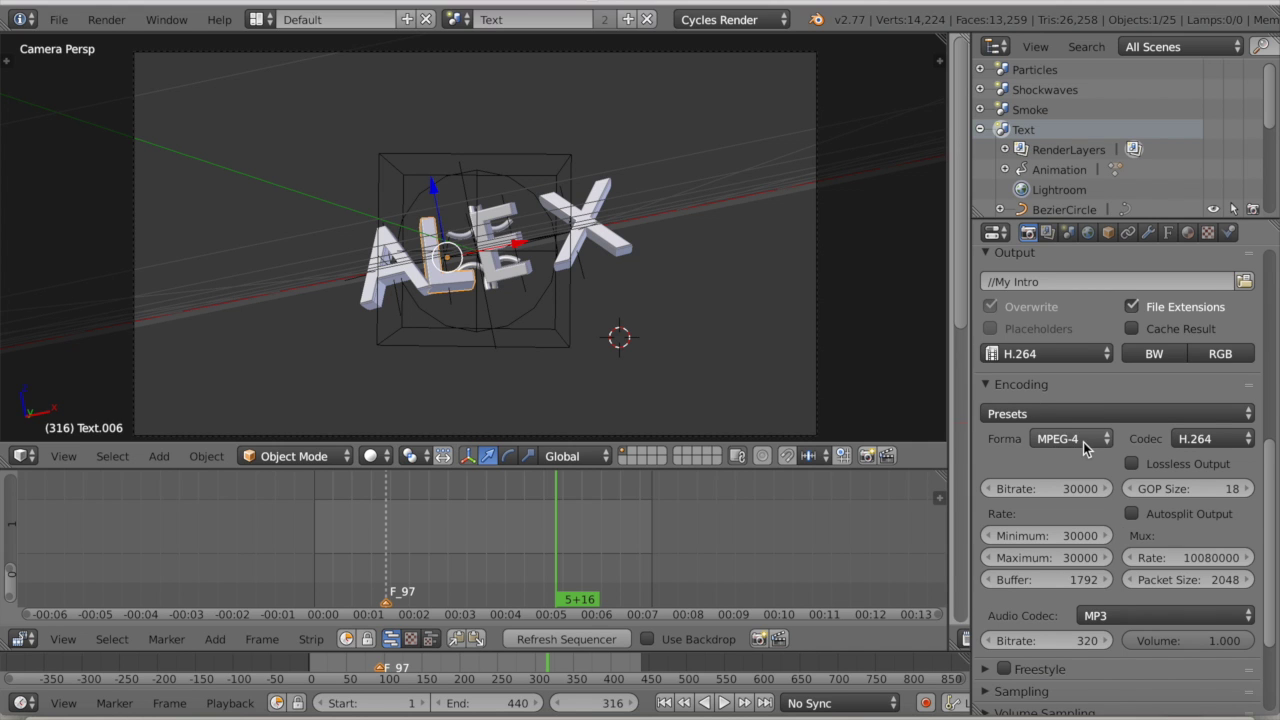
scroll(1087, 449, down, 2)
scroll(1087, 449, down, 1)
scroll(1087, 449, down, 1)
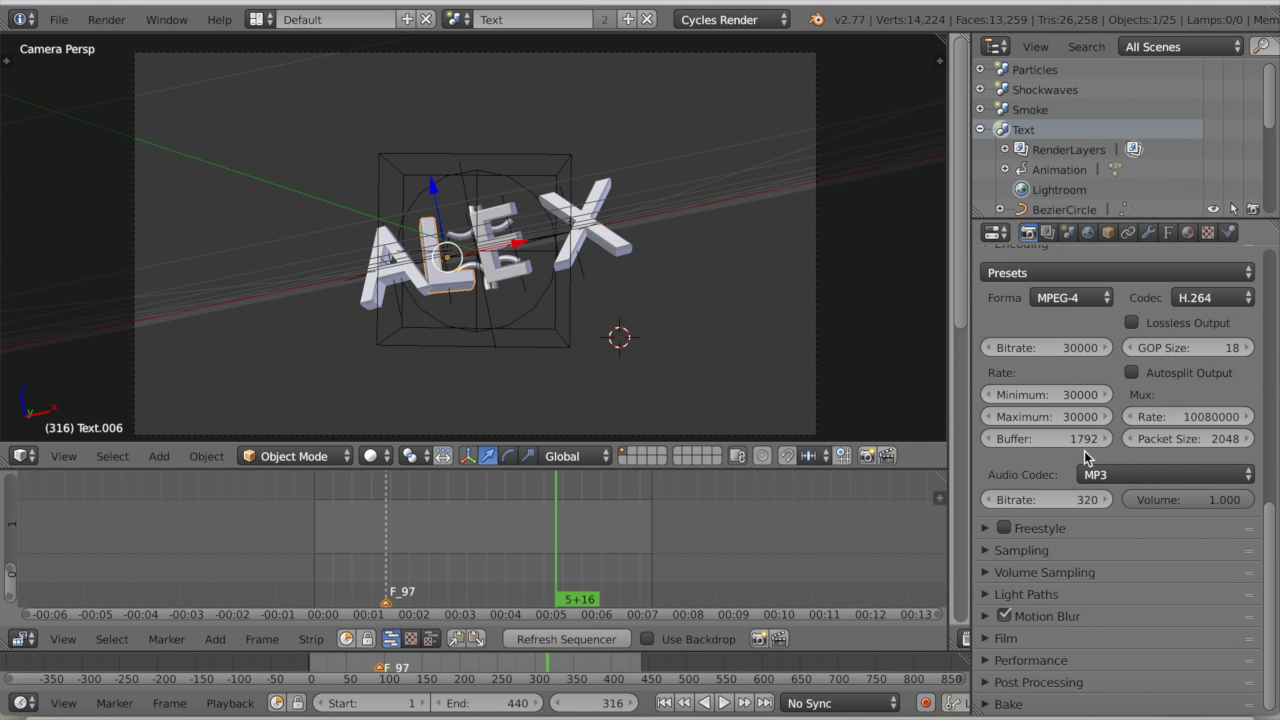
click(1073, 301)
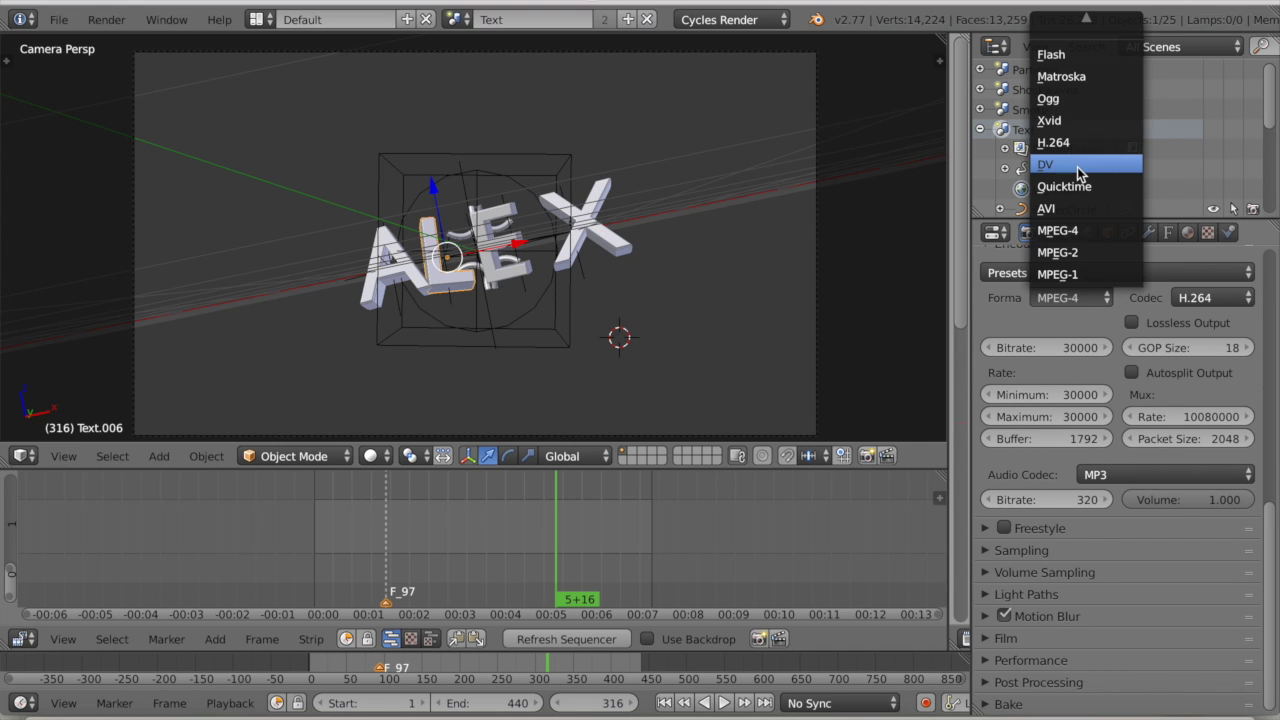
click(1066, 208)
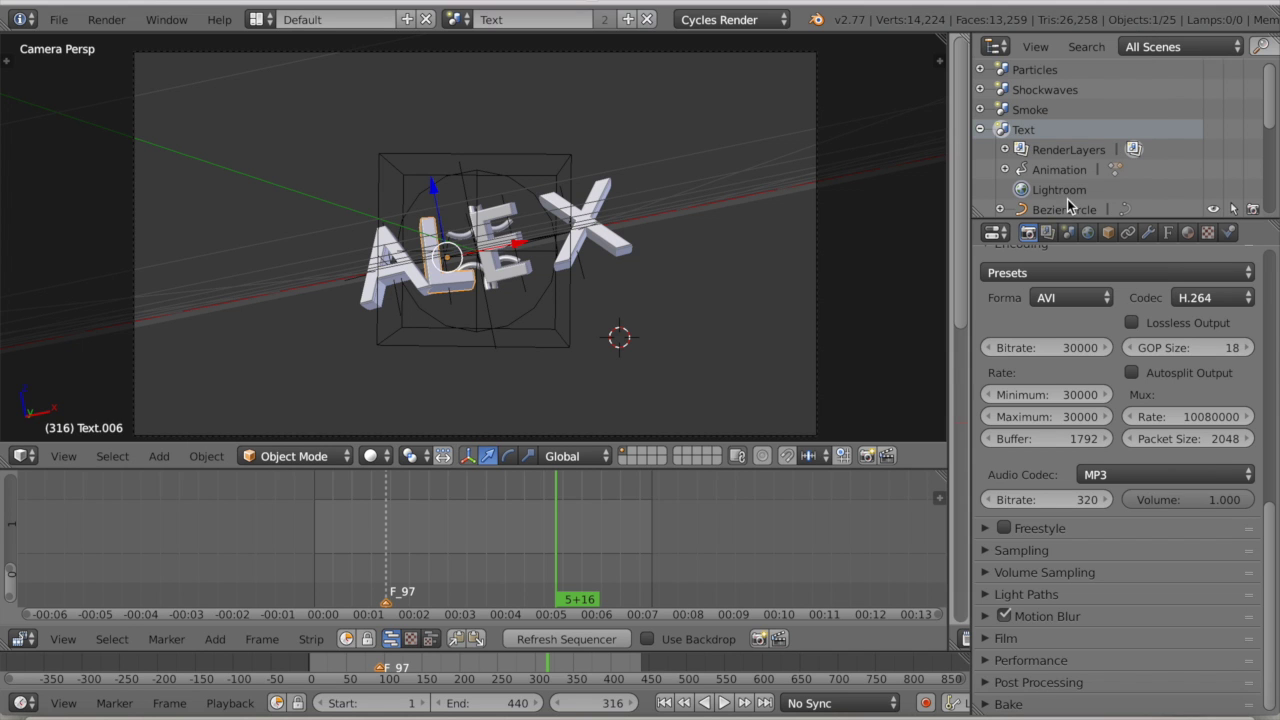
click(1068, 300)
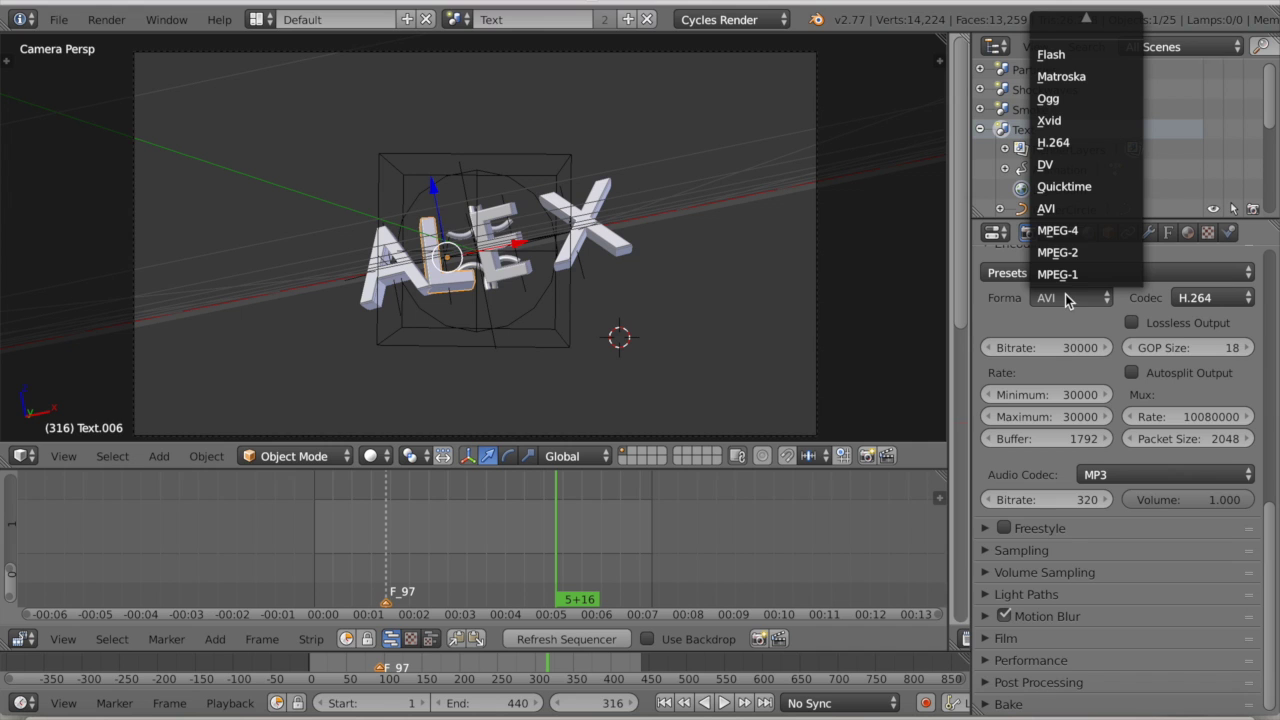
click(1100, 210)
Keep H.264 video and MP3 audio codecs, then review the output file formats
click(1190, 297)
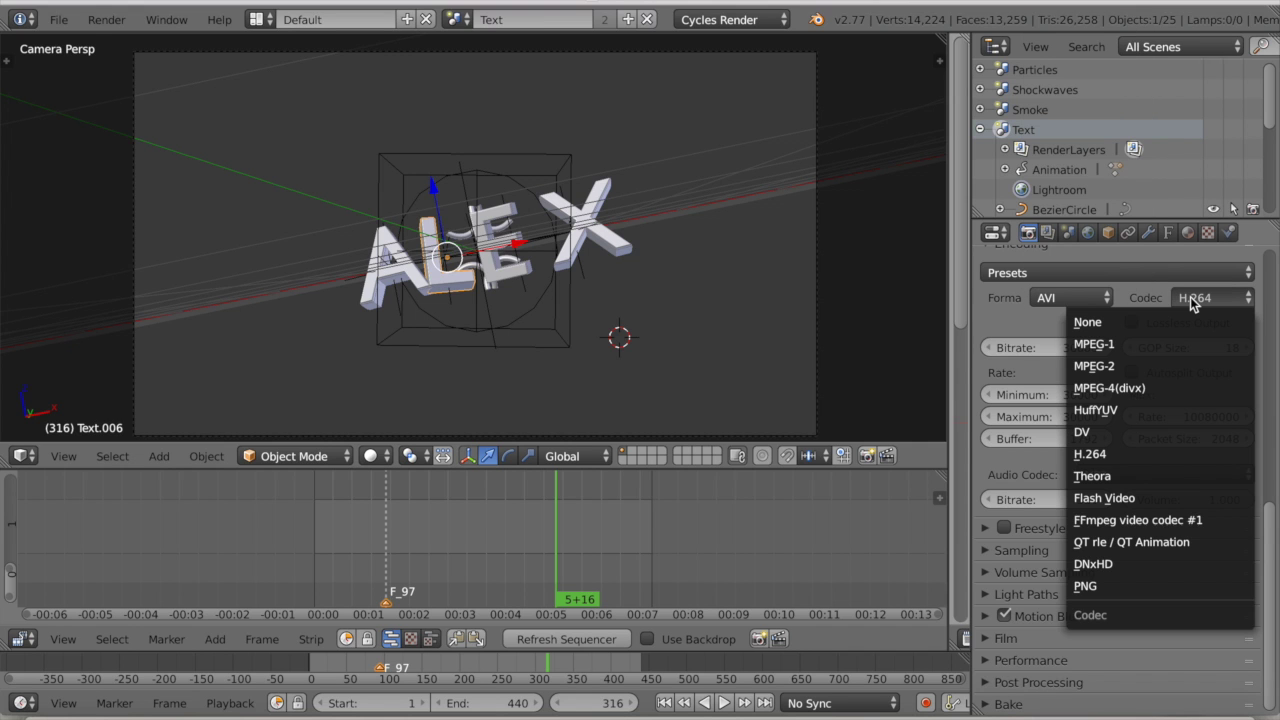
click(1190, 297)
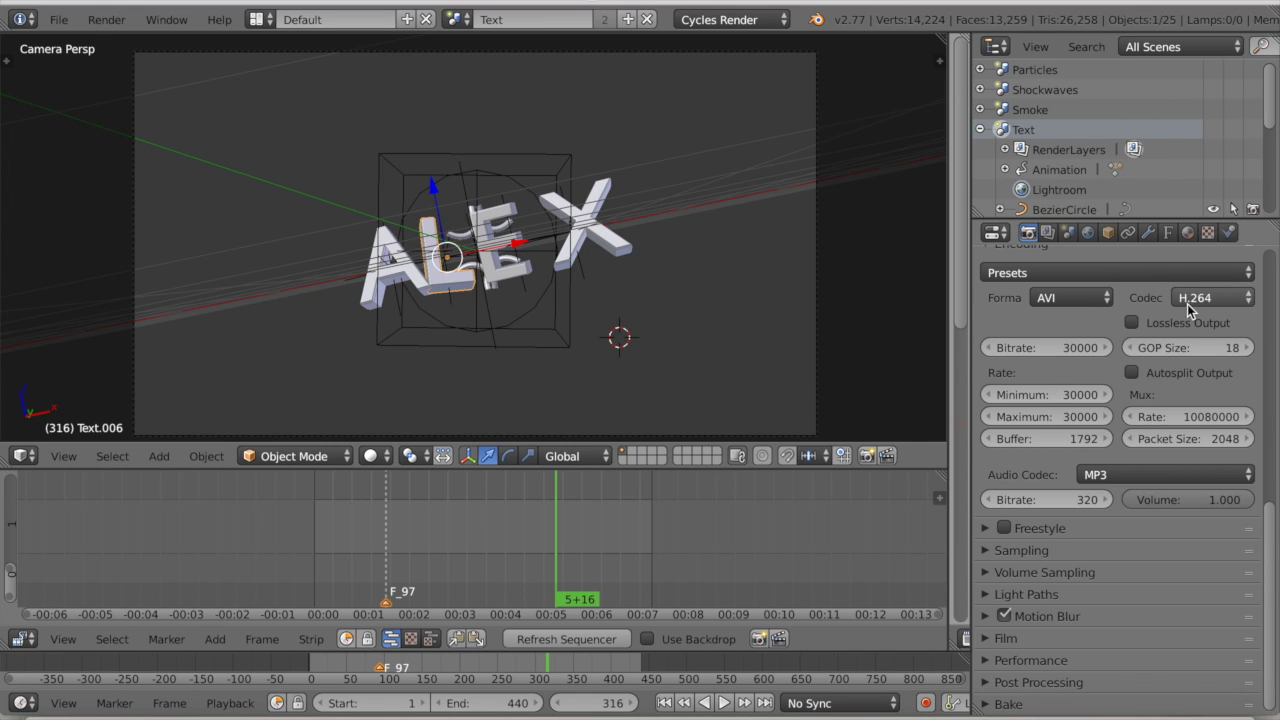
click(1171, 475)
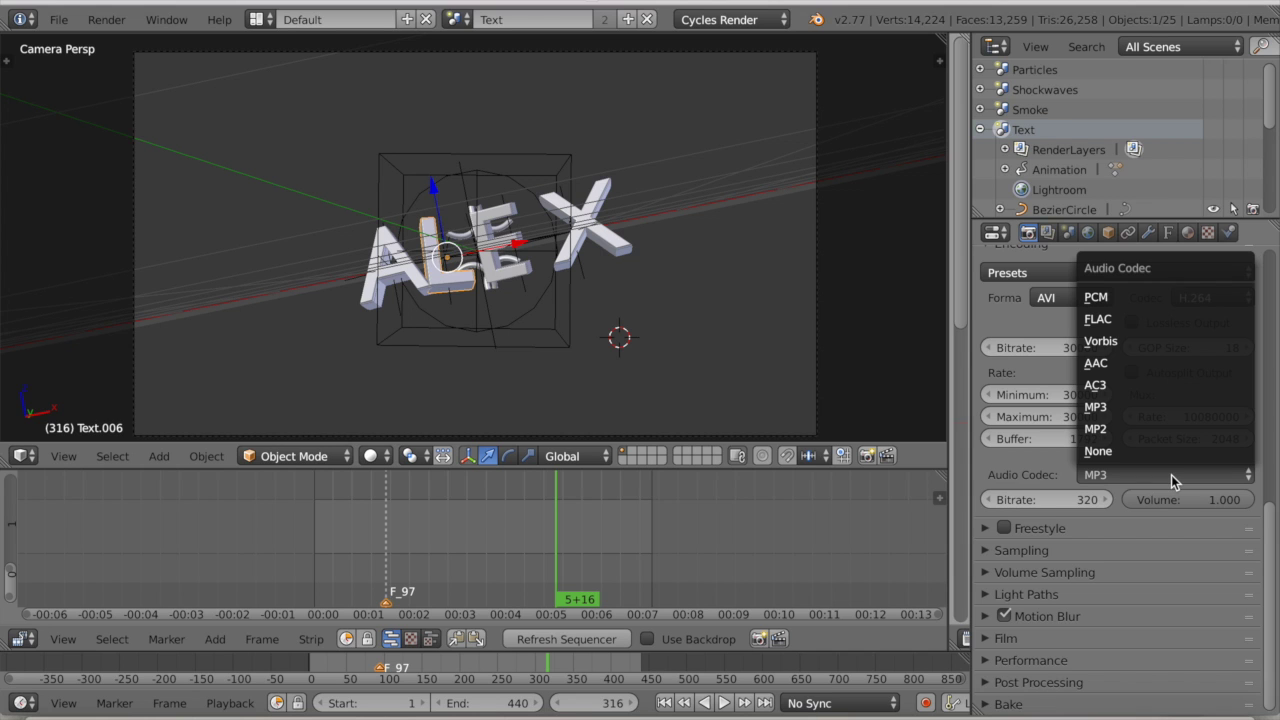
click(1148, 479)
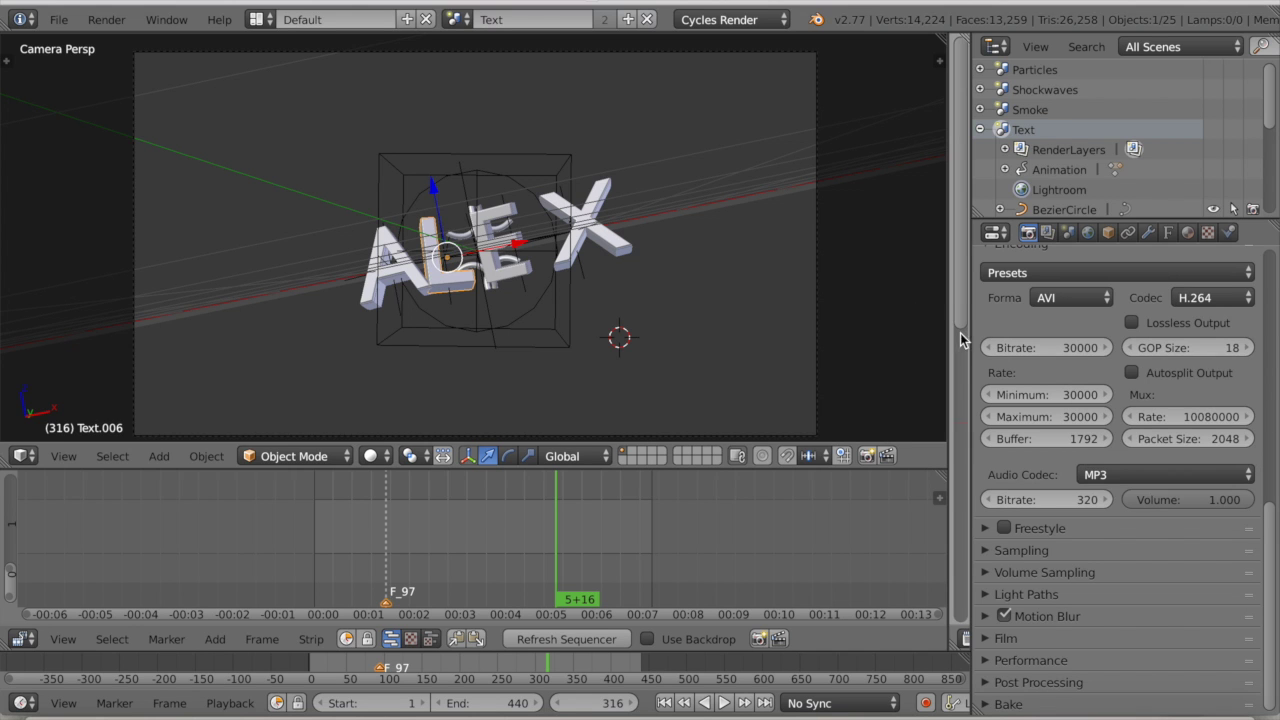
scroll(1153, 525, up, 1)
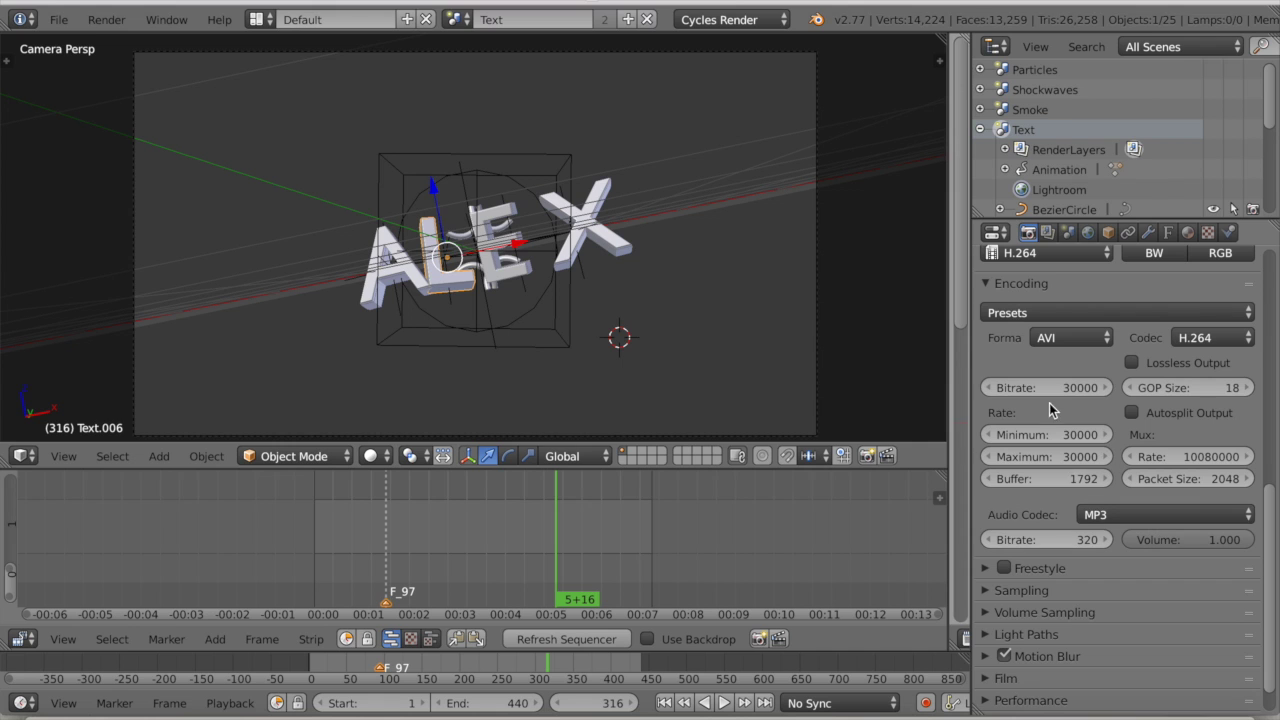
scroll(1048, 375, up, 1)
scroll(1048, 378, up, 2)
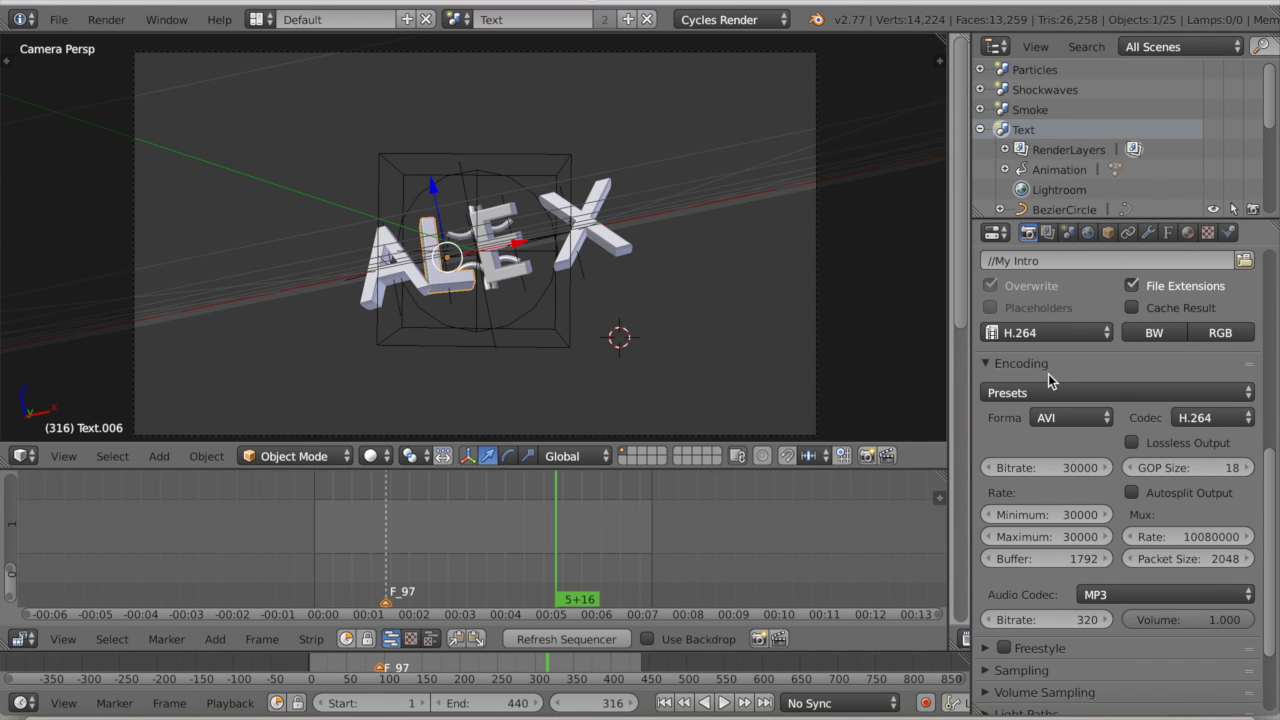
scroll(1024, 272, up, 1)
scroll(1024, 272, up, 1)
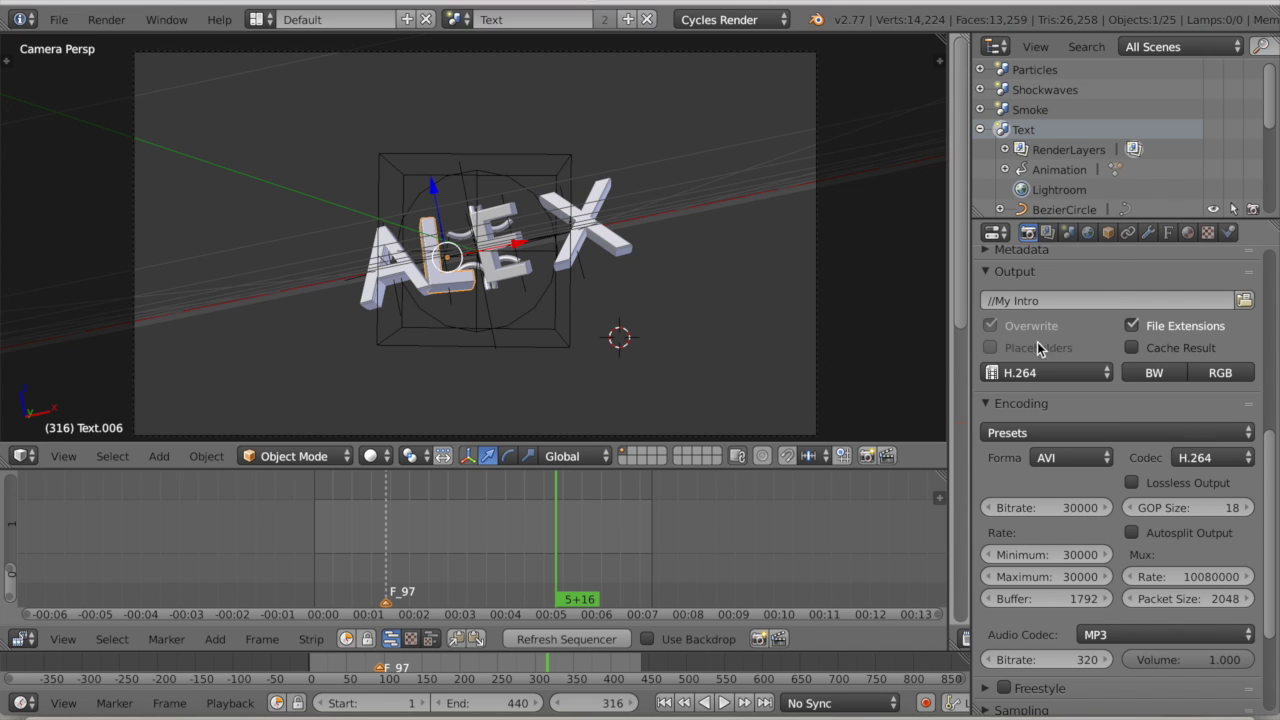
click(1041, 368)
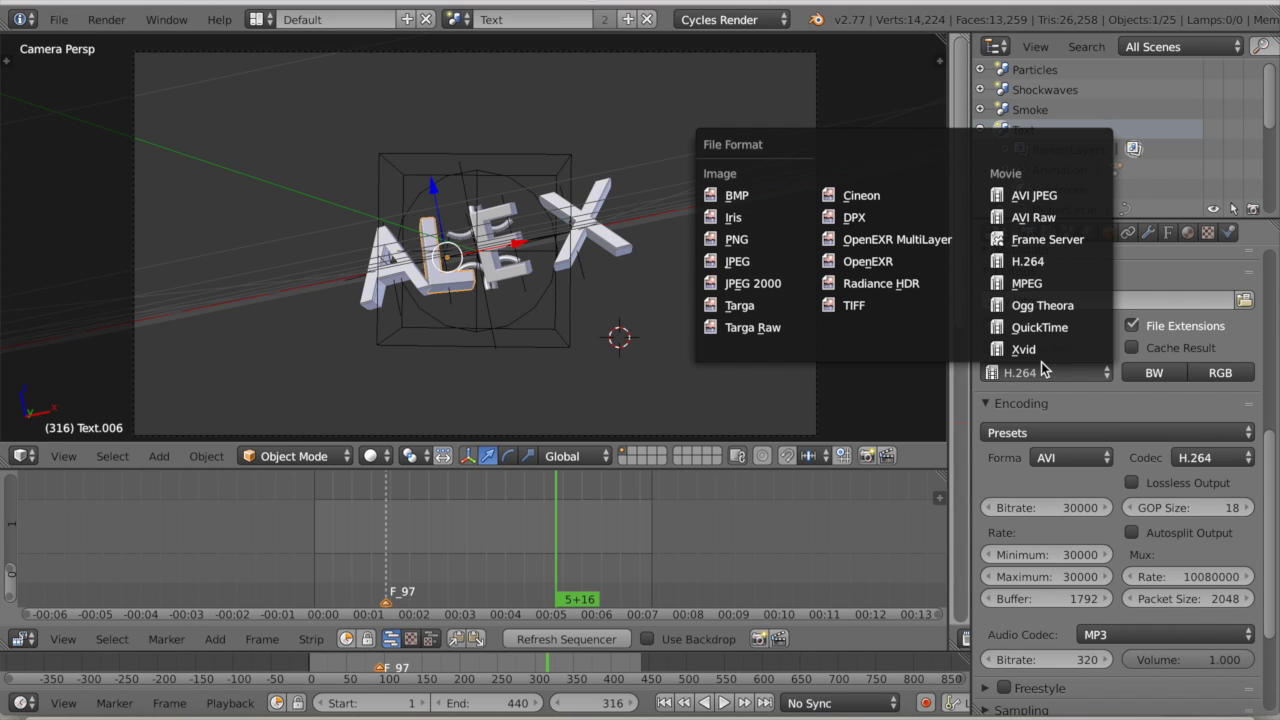
Set the output to AVI Raw saved as //My Intro and rewind to frame 0
click(1072, 219)
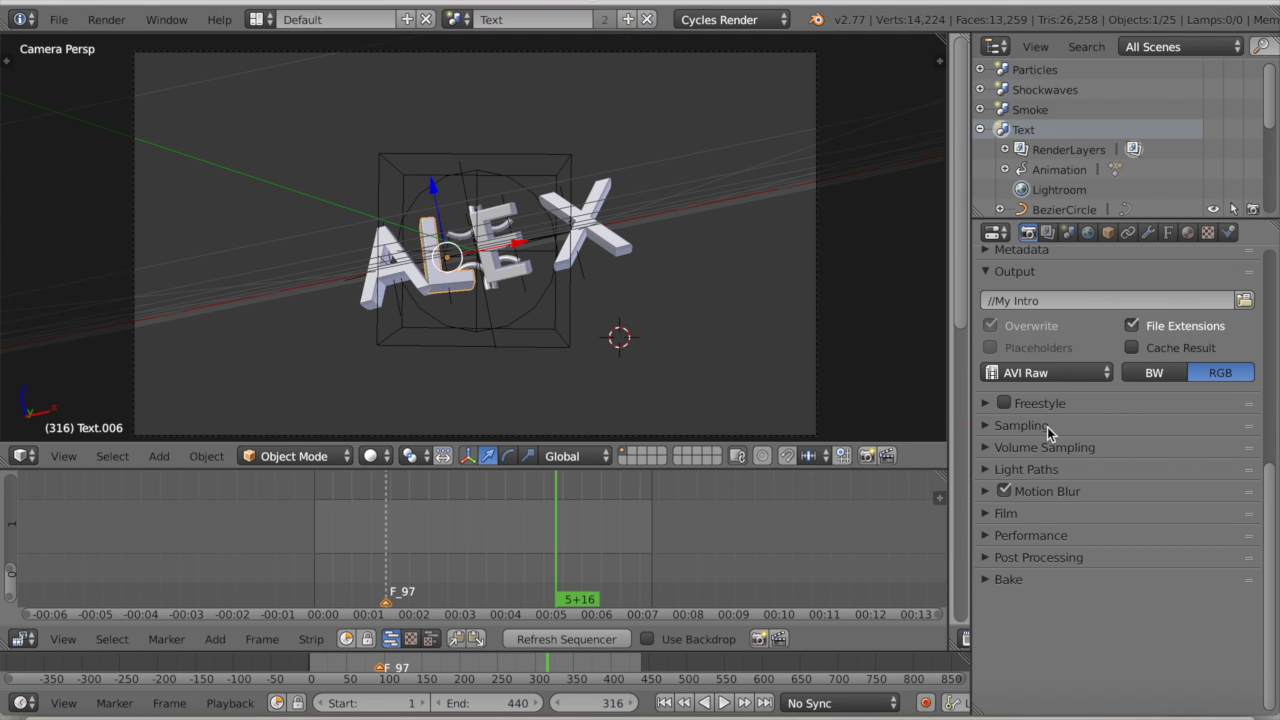
scroll(1050, 432, up, 2)
key(shift+Left)
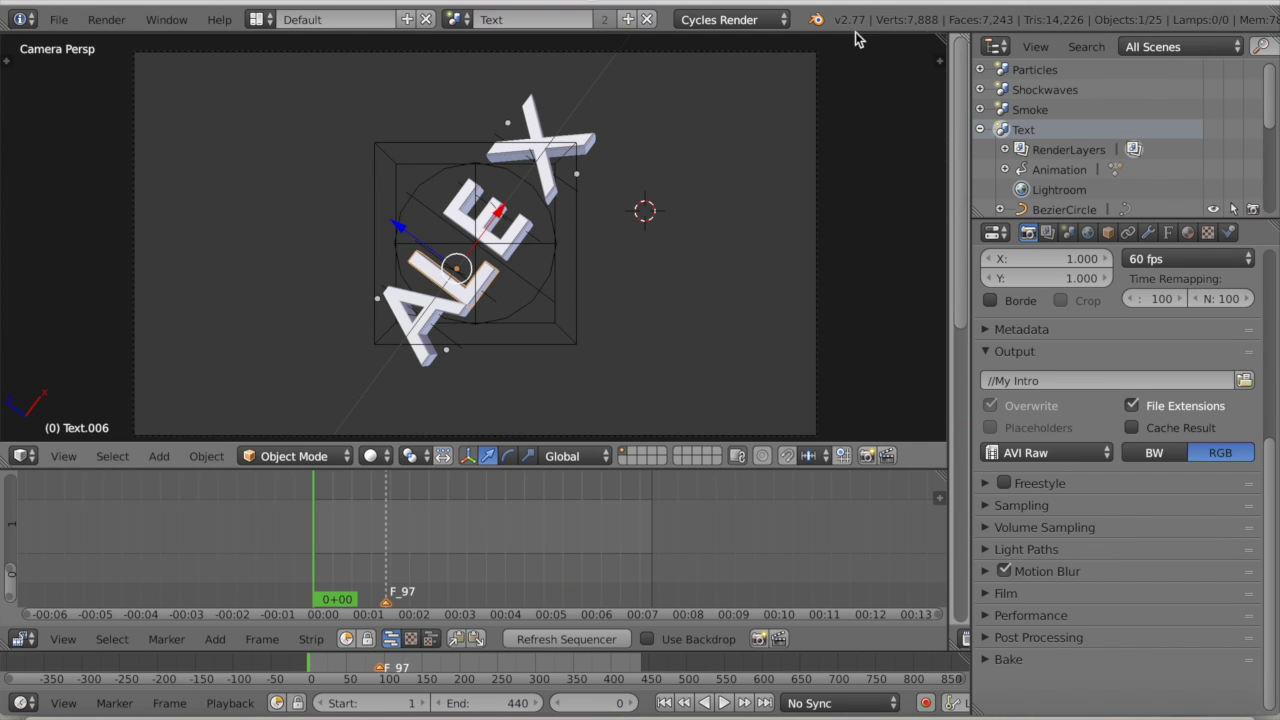
click(106, 19)
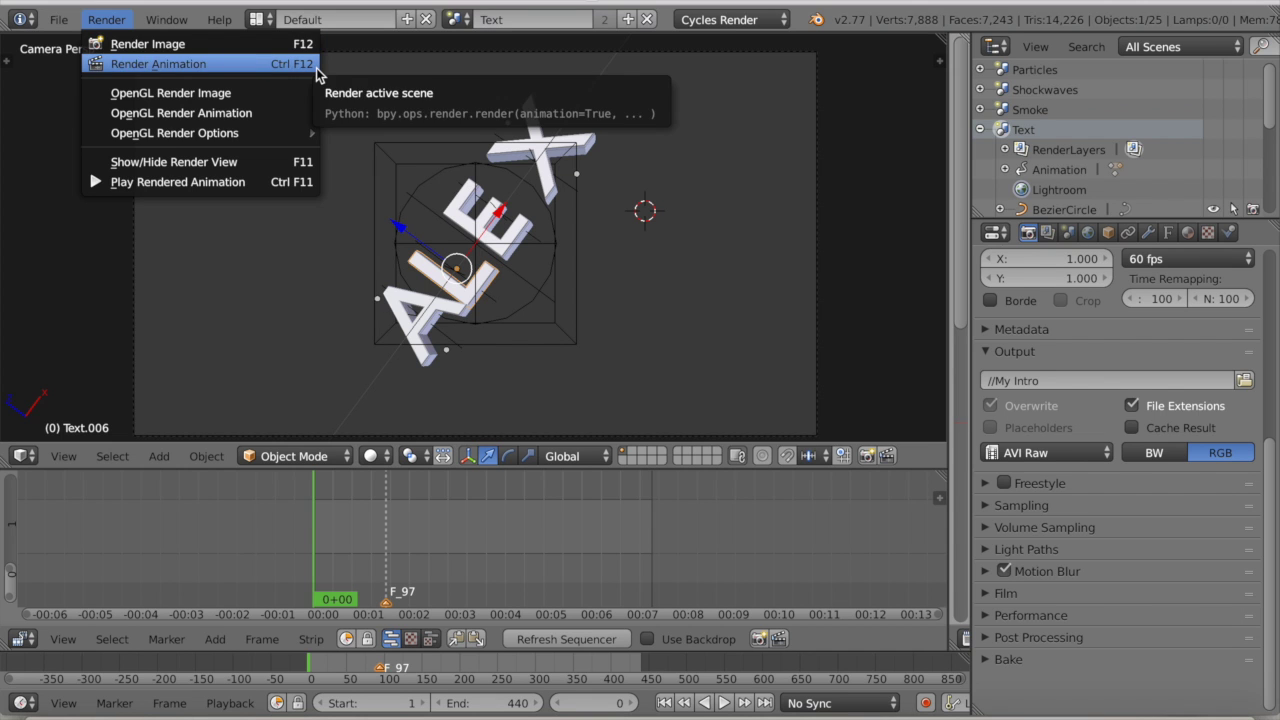
Render all 440 frames of the ALEX animation with Render Animation
click(106, 22)
click(226, 69)
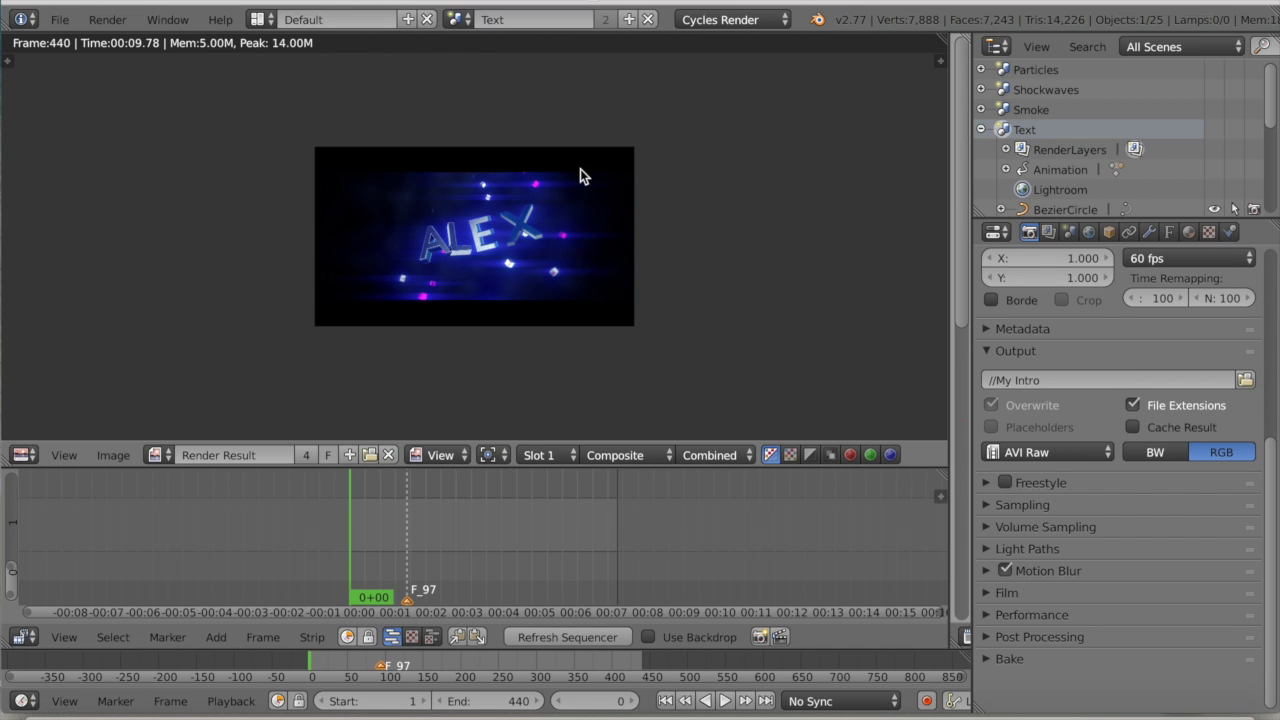
Hide Blender and open My Intro0001-0440.avi from the April 2016 Template folder for conversion
click(35, 3)
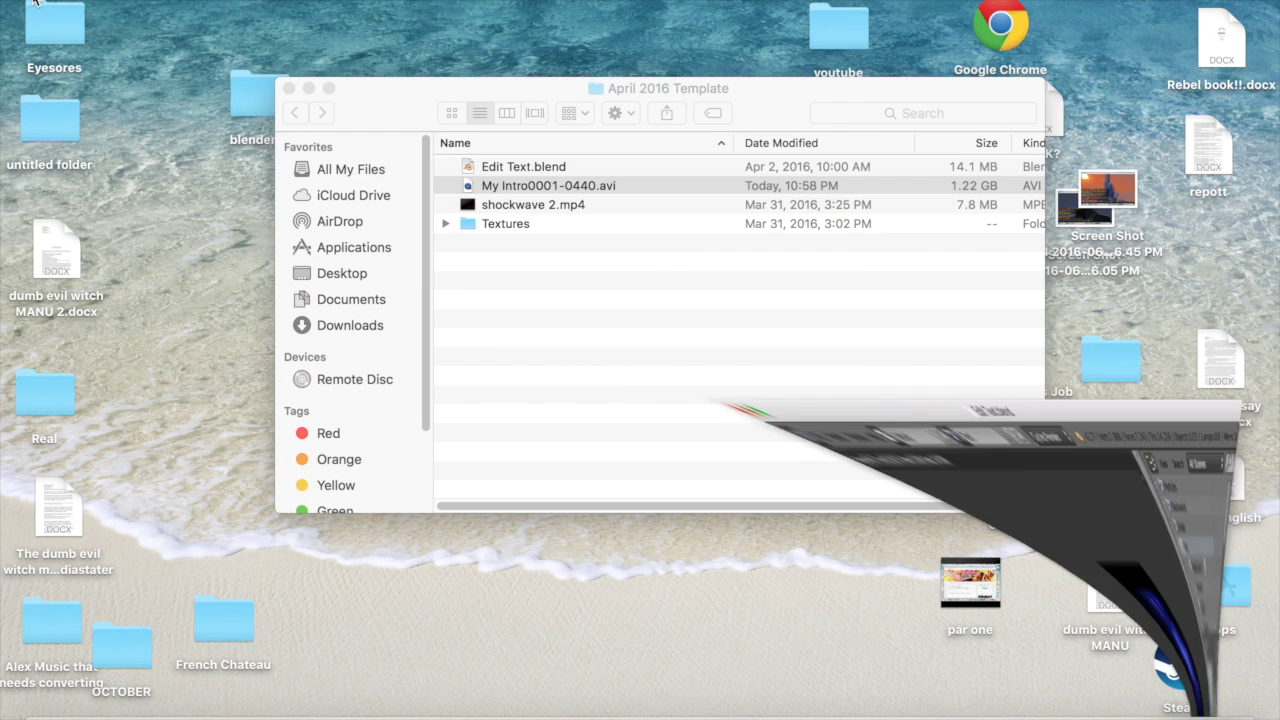
click(288, 89)
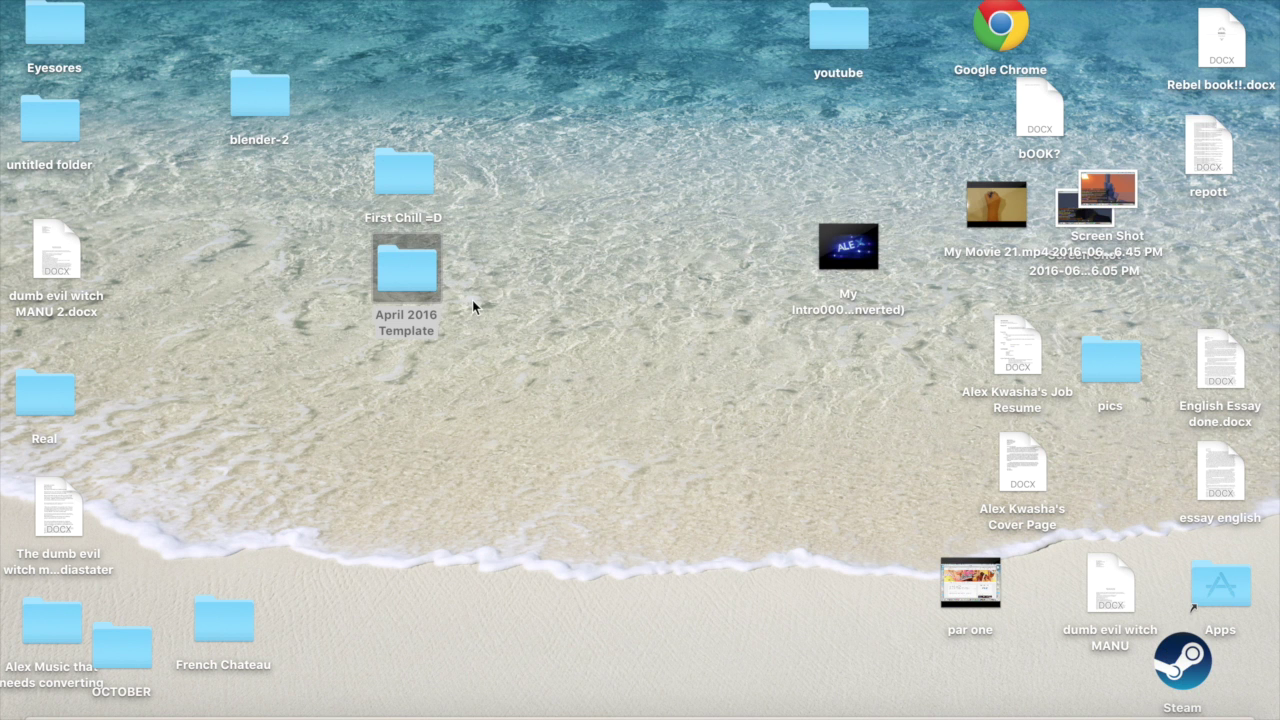
double_click(422, 281)
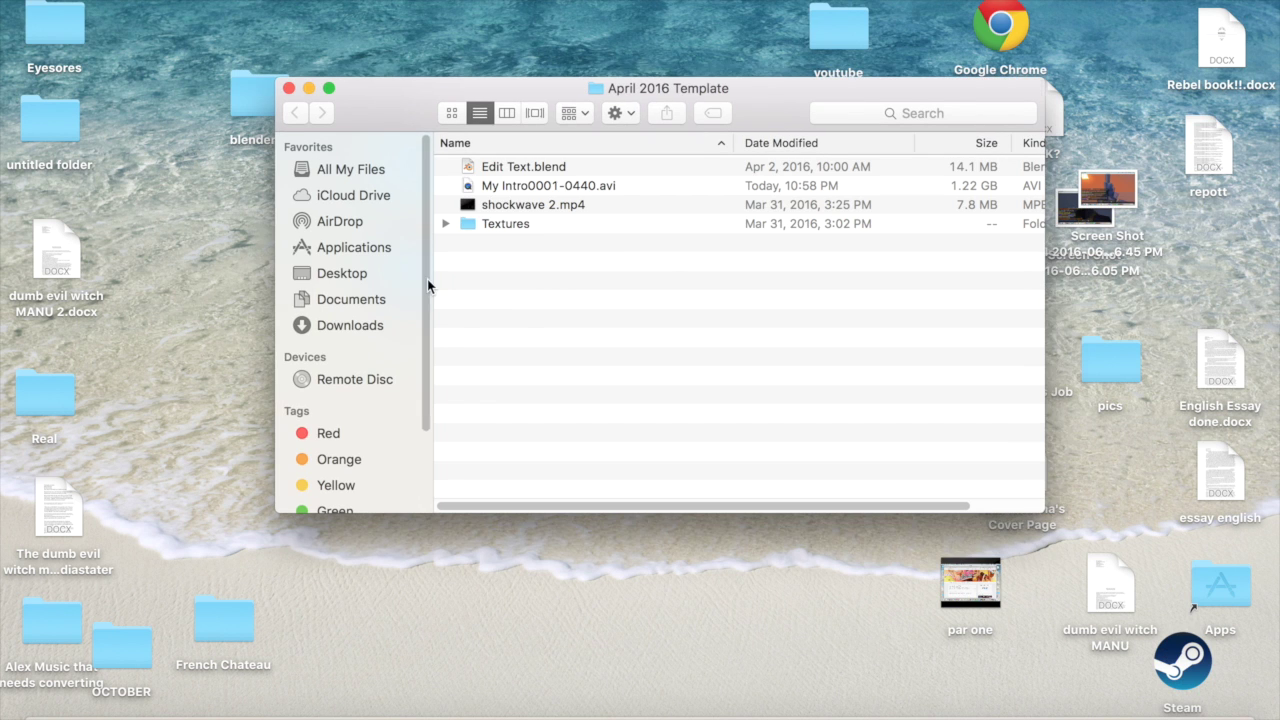
click(601, 190)
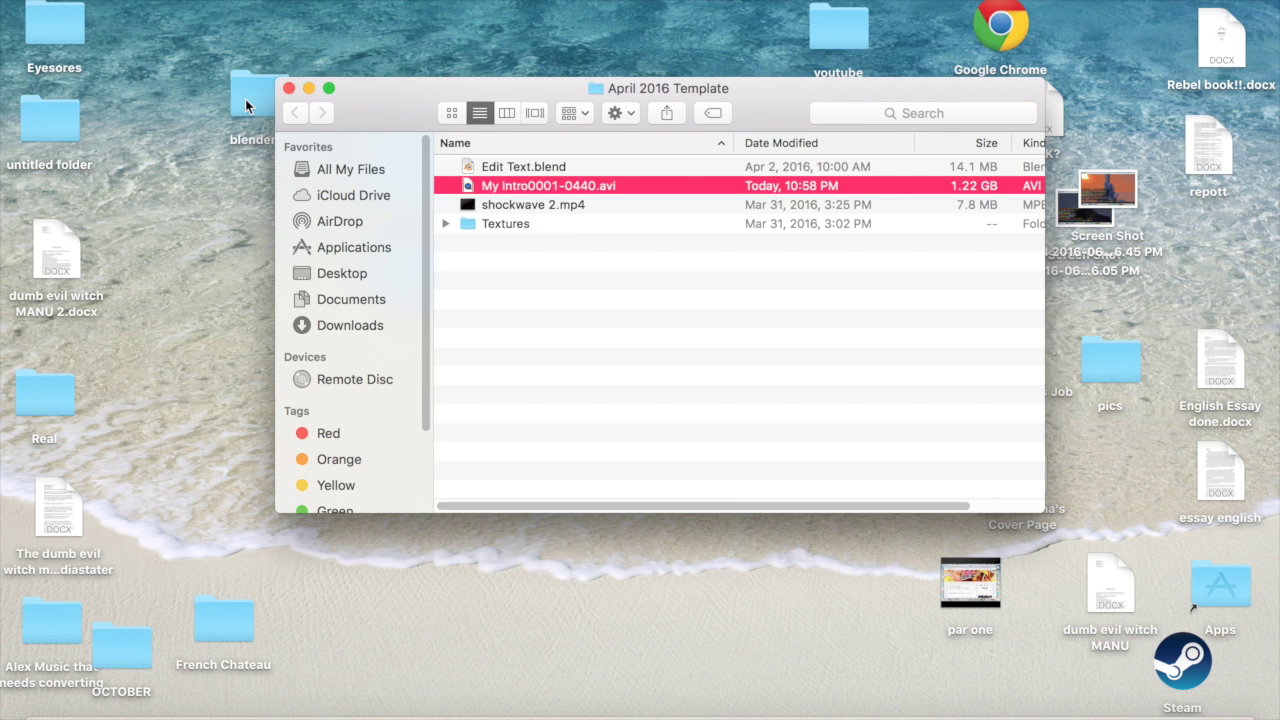
double_click(505, 184)
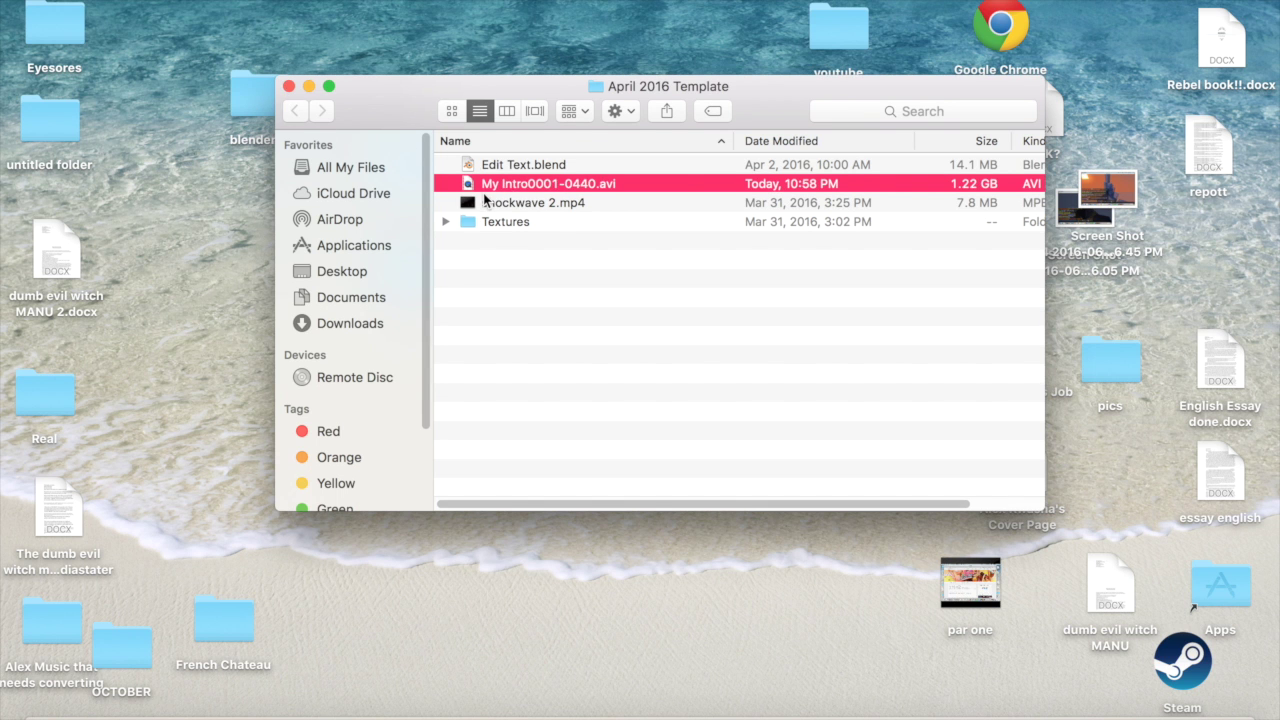
Move the converted intro video onto the desktop and play it once
click(82, 110)
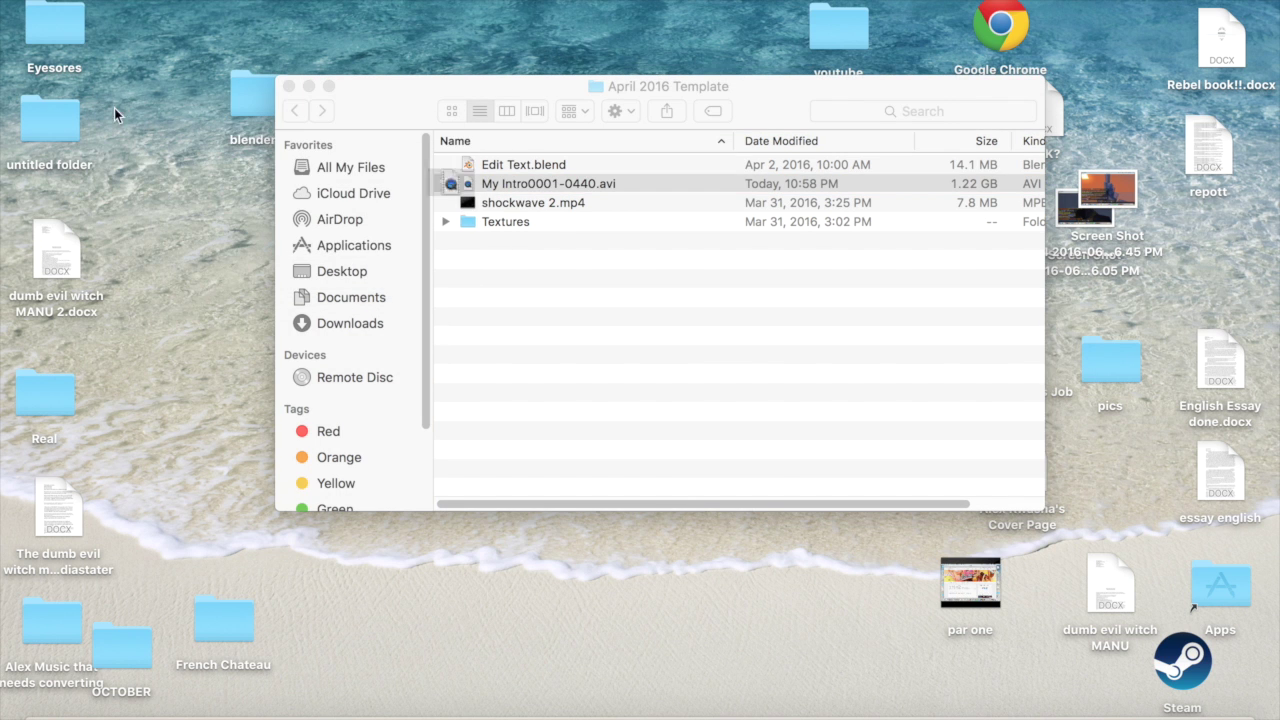
click(308, 89)
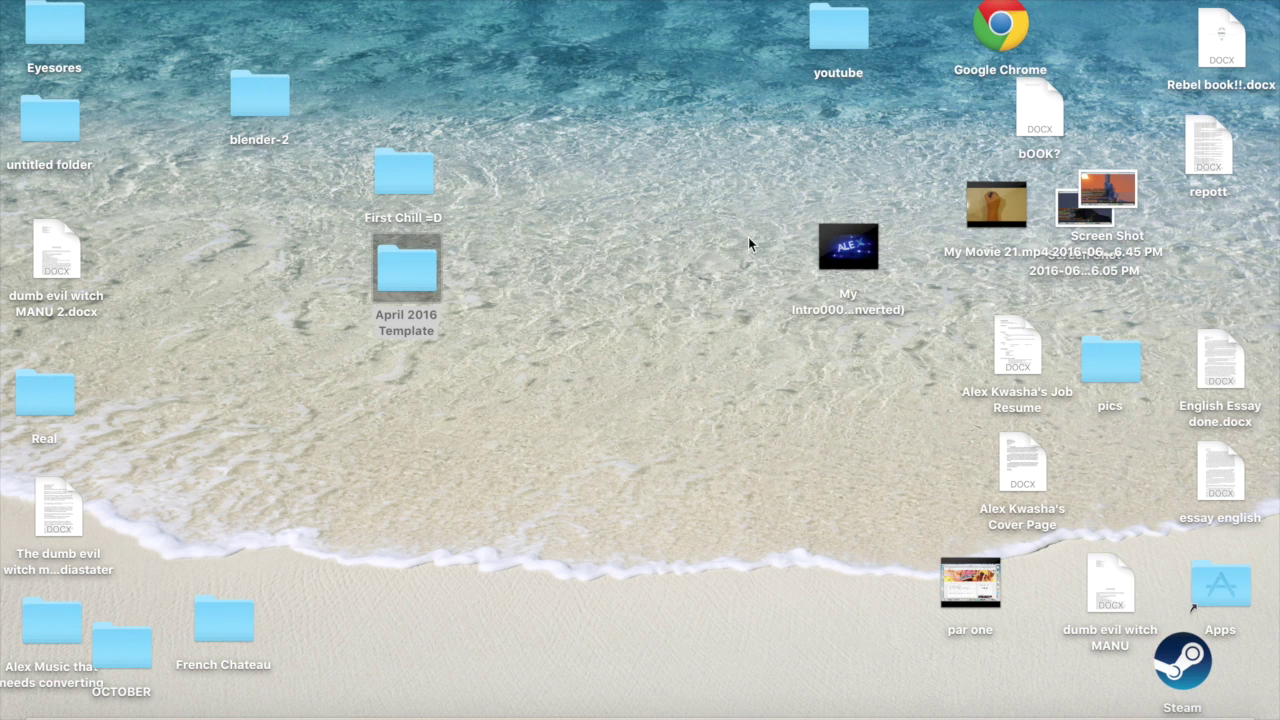
drag(848, 246, 662, 234)
double_click(675, 244)
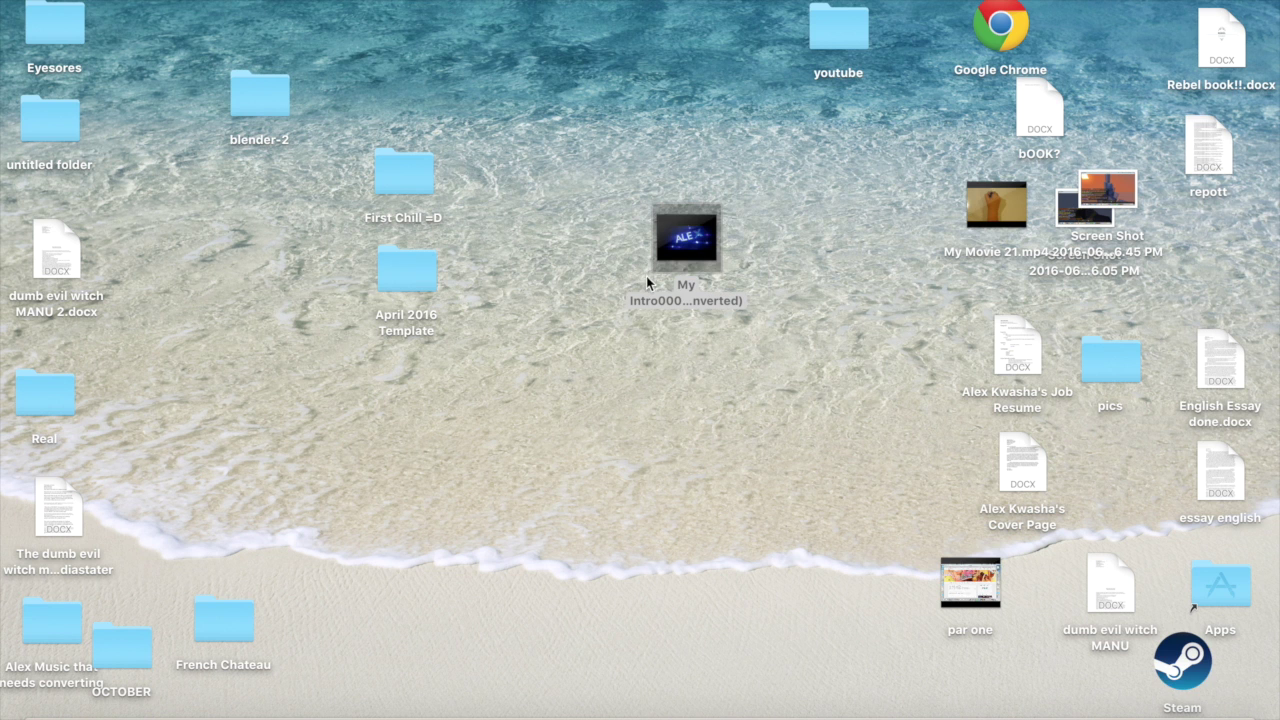
key(F4)
Launch iMovie from Launchpad, dismiss the My Movie 22 share-success notice, then quit iMovie
drag(384, 455, 727, 484)
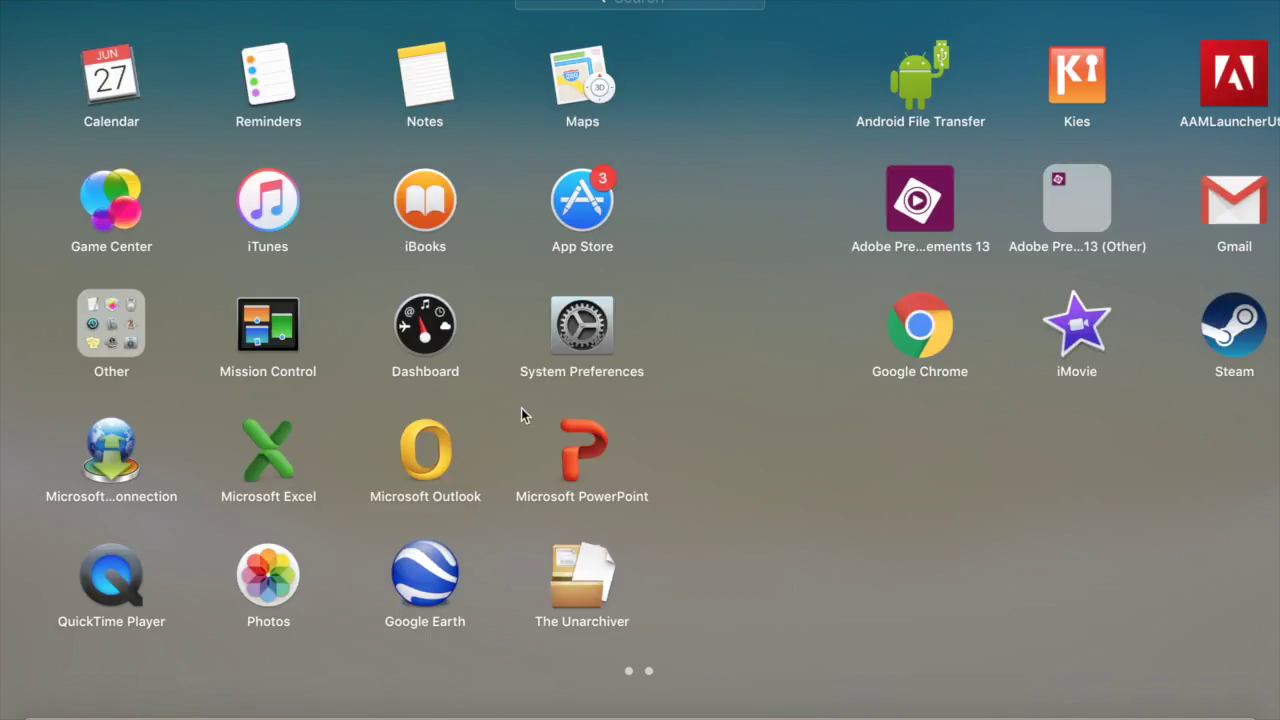
drag(935, 668, 371, 614)
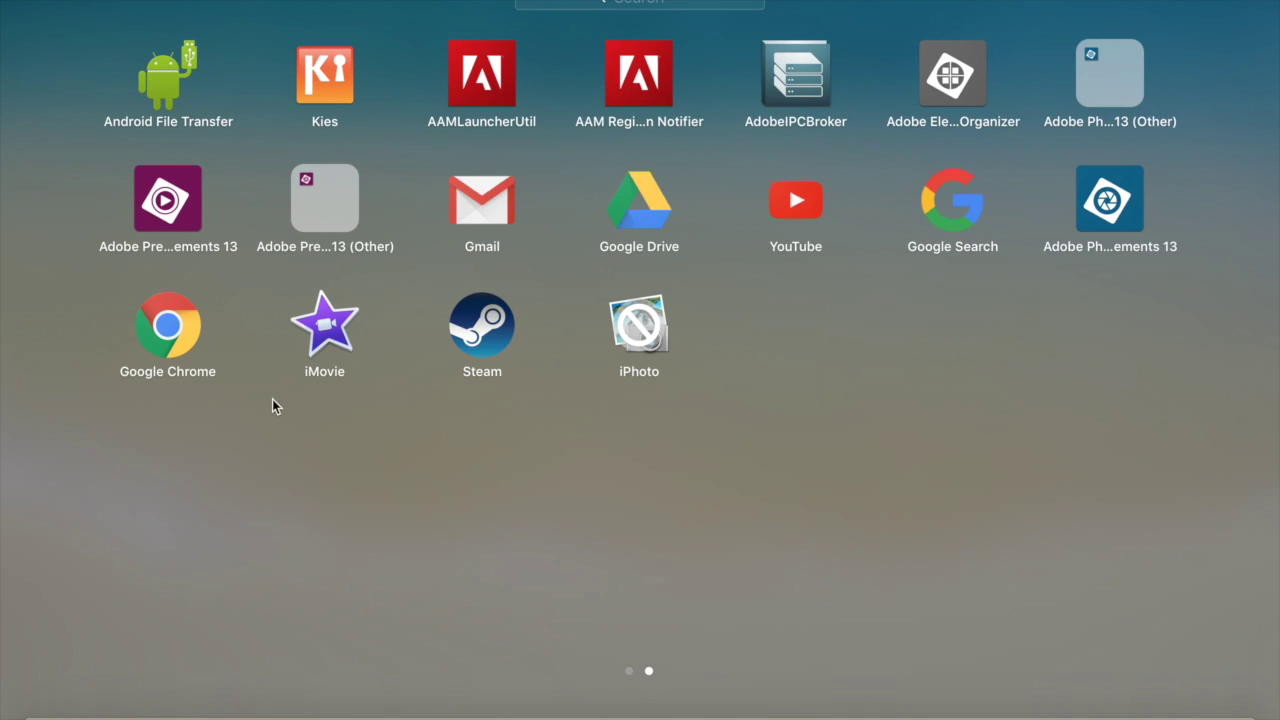
click(303, 333)
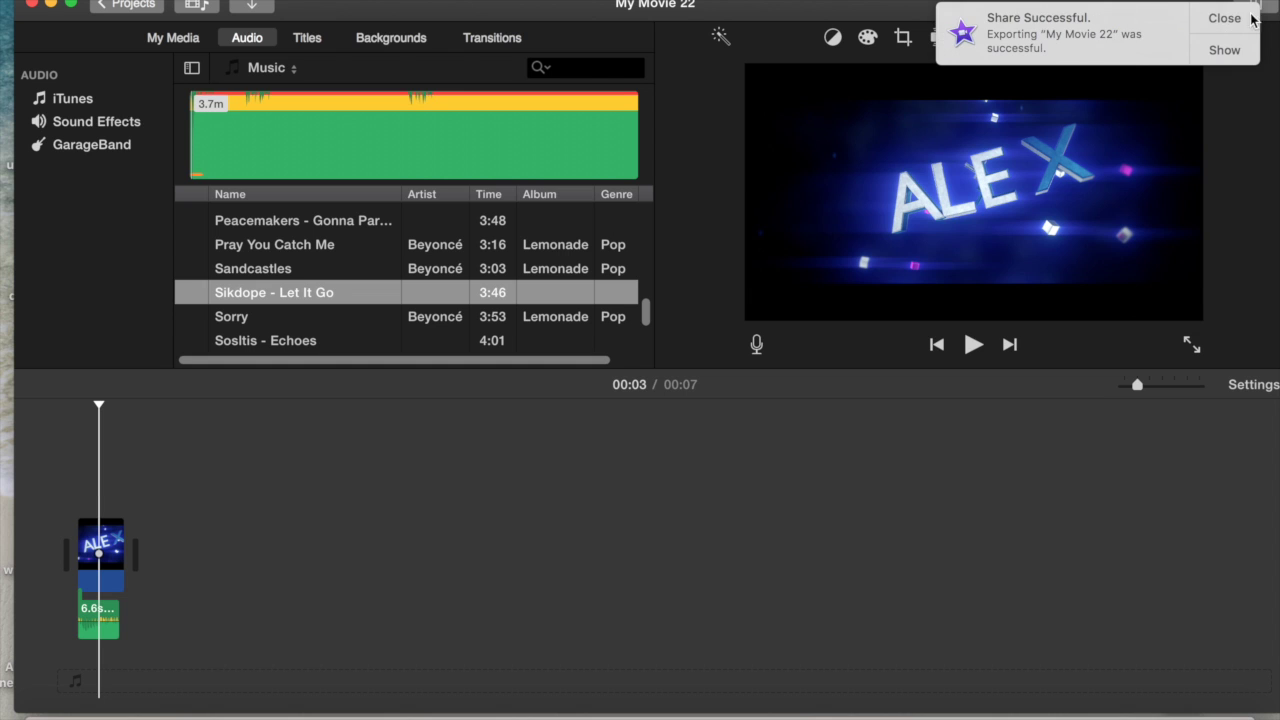
click(1235, 28)
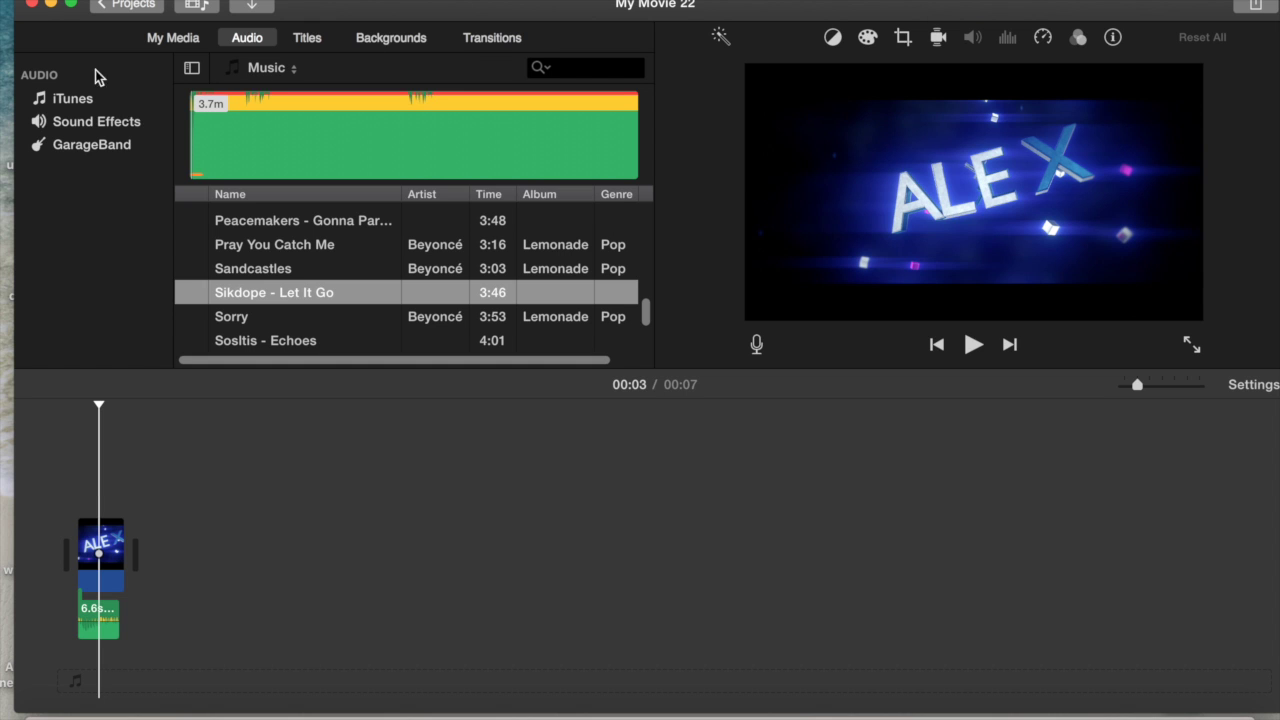
click(32, 5)
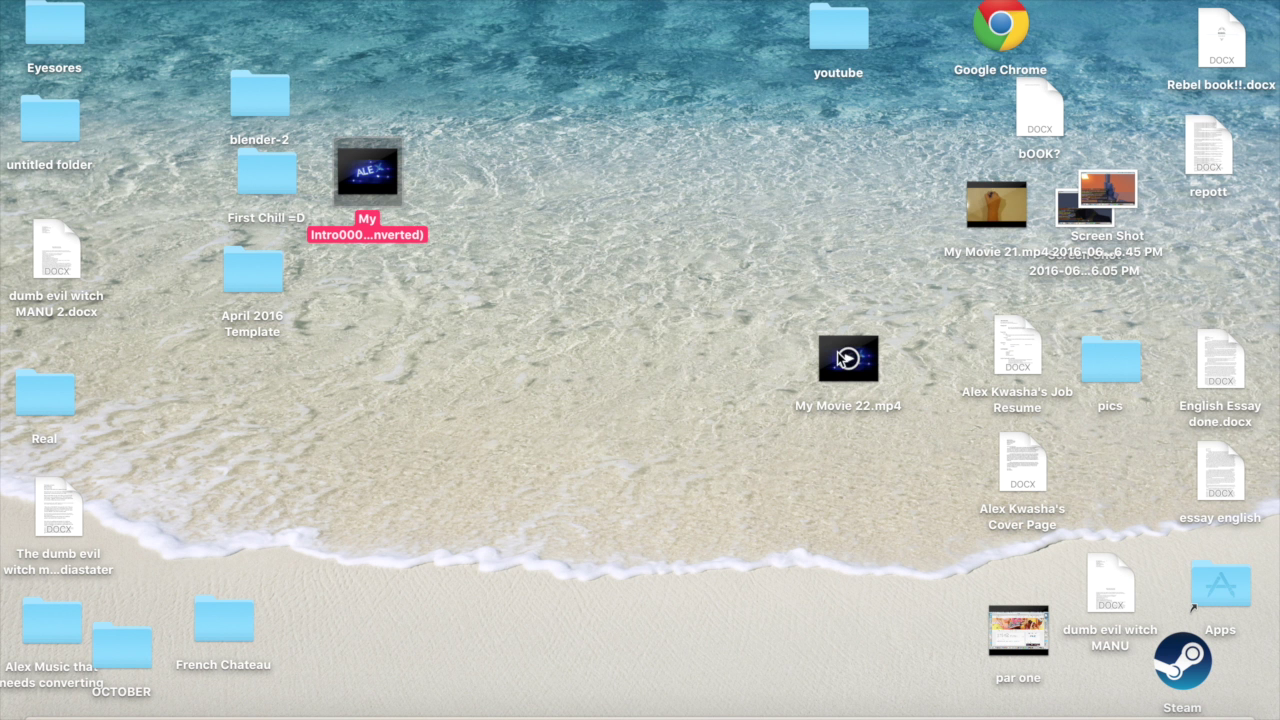
Move My Movie 22.mp4 off the desktop into the April 2016 Template folder
drag(815, 366, 636, 261)
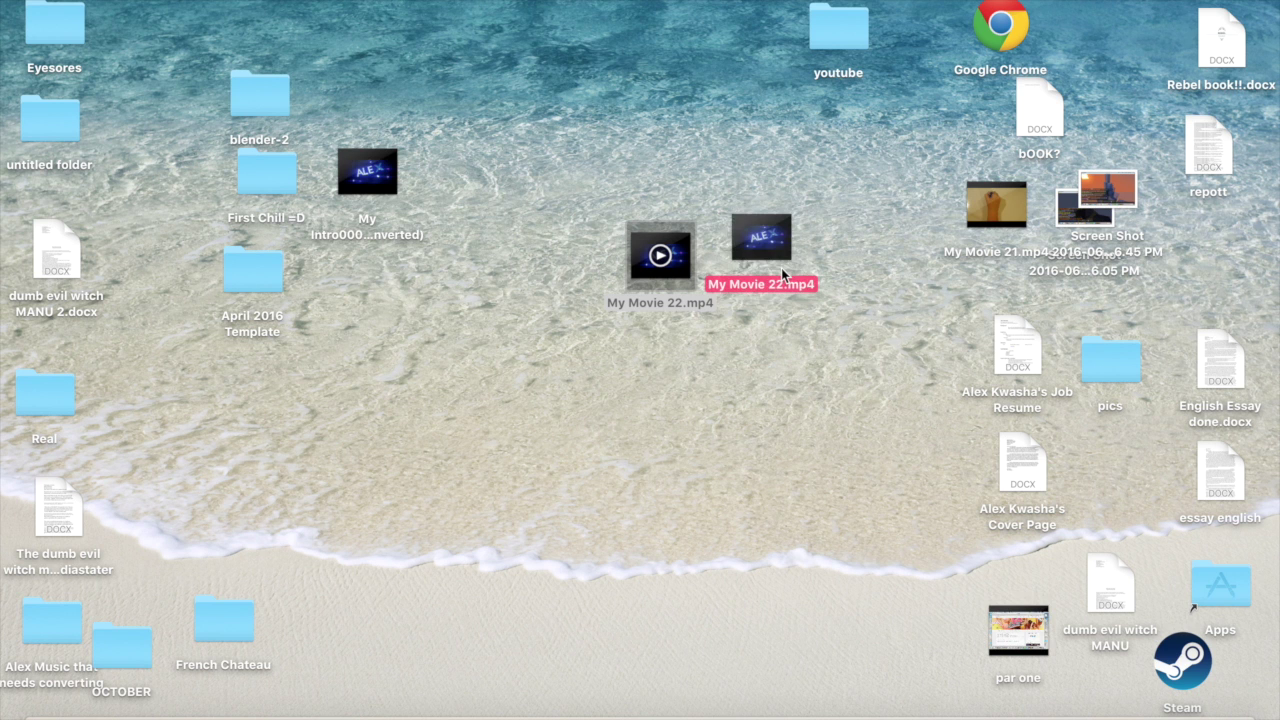
mouse_move(367, 118)
mouse_down()
mouse_move(402, 262)
mouse_move(392, 180)
mouse_up()
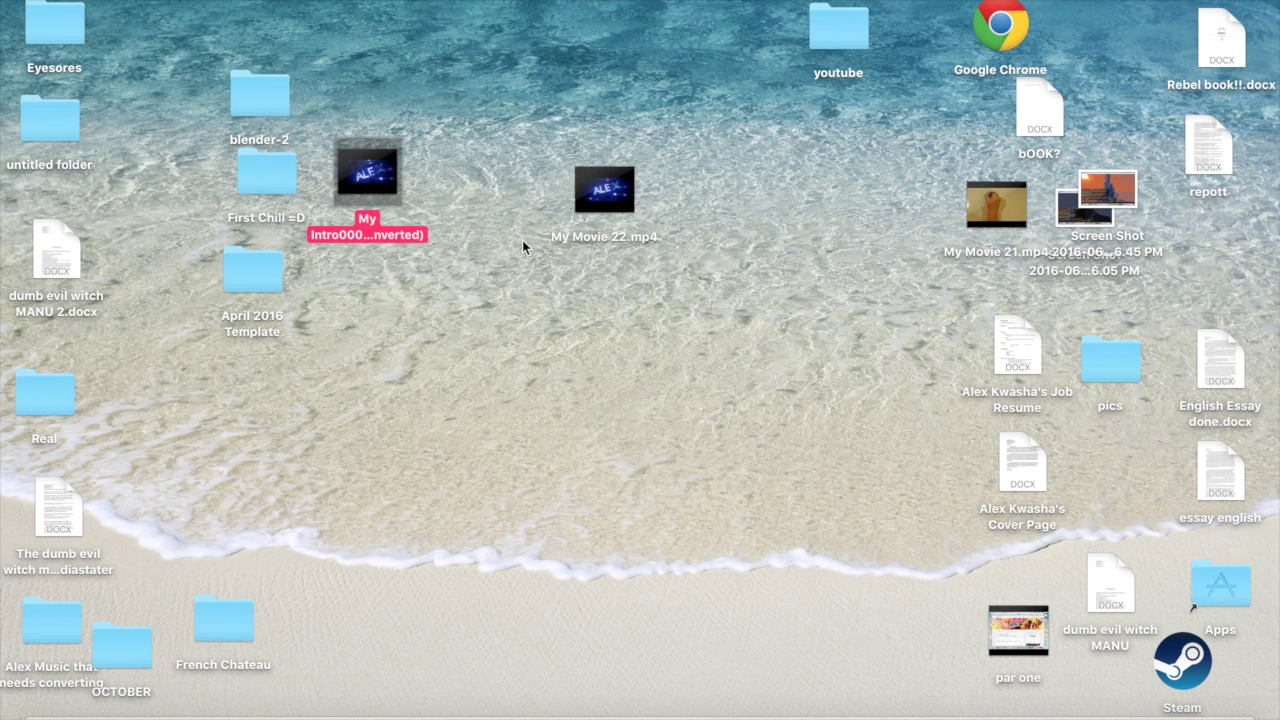
drag(632, 190, 714, 180)
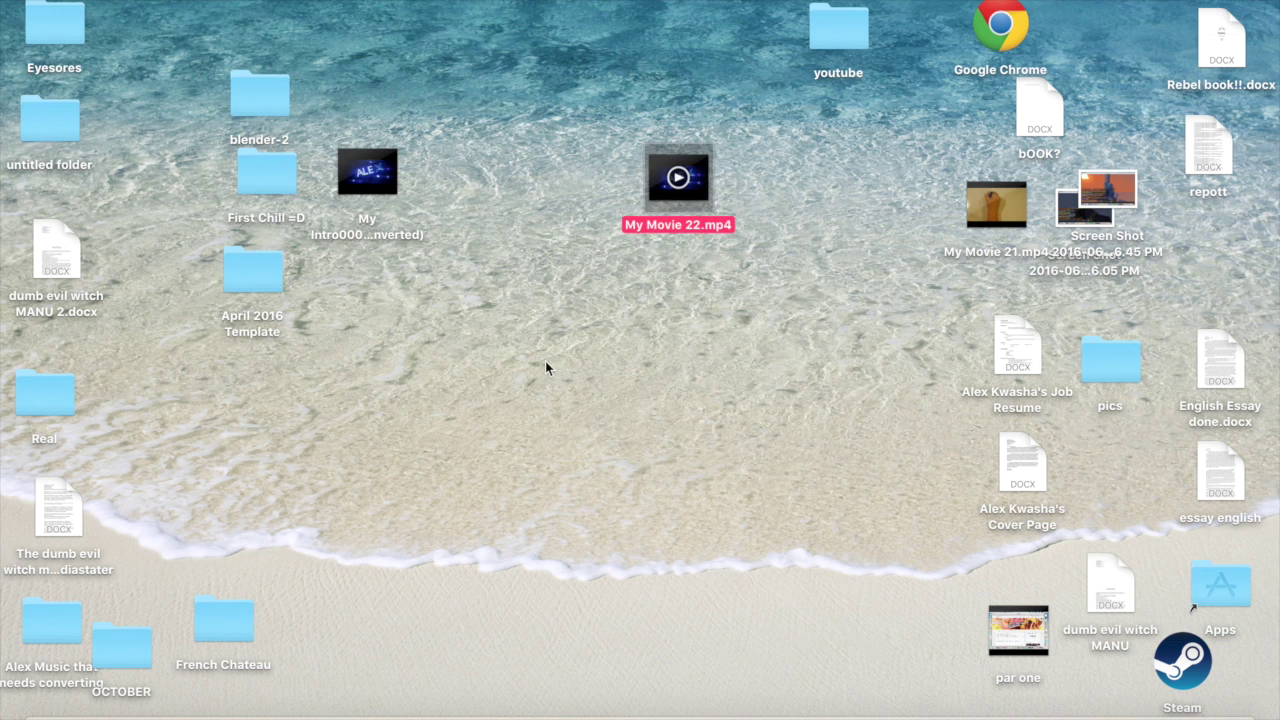
mouse_move(614, 322)
mouse_down()
mouse_move(701, 224)
mouse_move(1240, 705)
mouse_up()
click(568, 318)
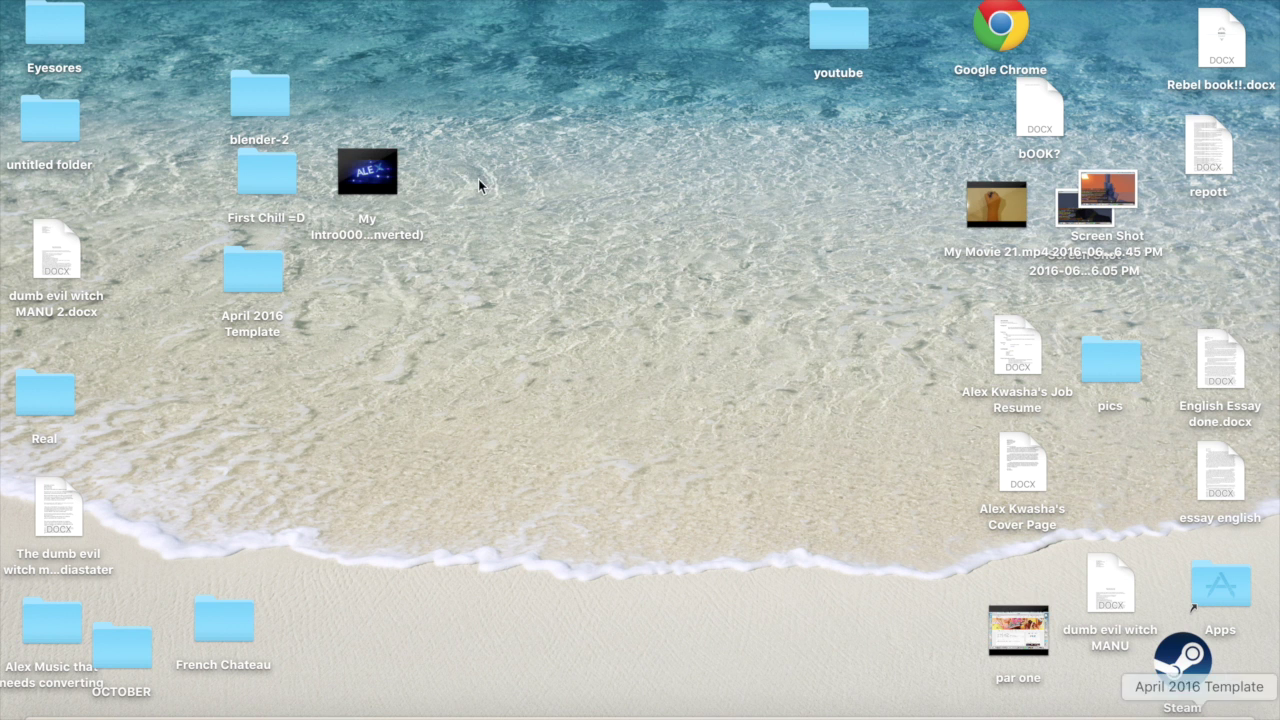
Select the blender-2, First Chill =D, April 2016 Template and intro icons and drag them aside
drag(217, 92, 402, 325)
mouse_move(269, 161)
mouse_down()
mouse_move(767, 374)
mouse_move(1215, 700)
mouse_up()
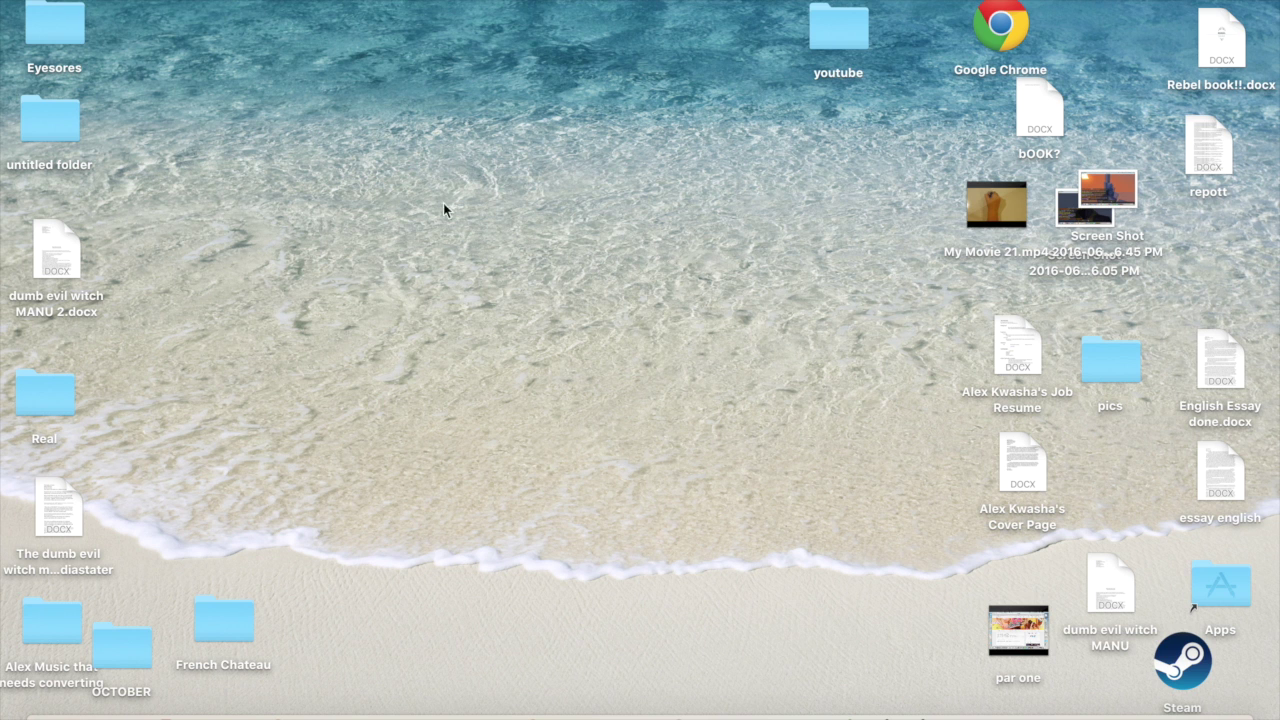
mouse_move(412, 156)
mouse_down()
mouse_move(737, 386)
mouse_move(769, 600)
mouse_up()
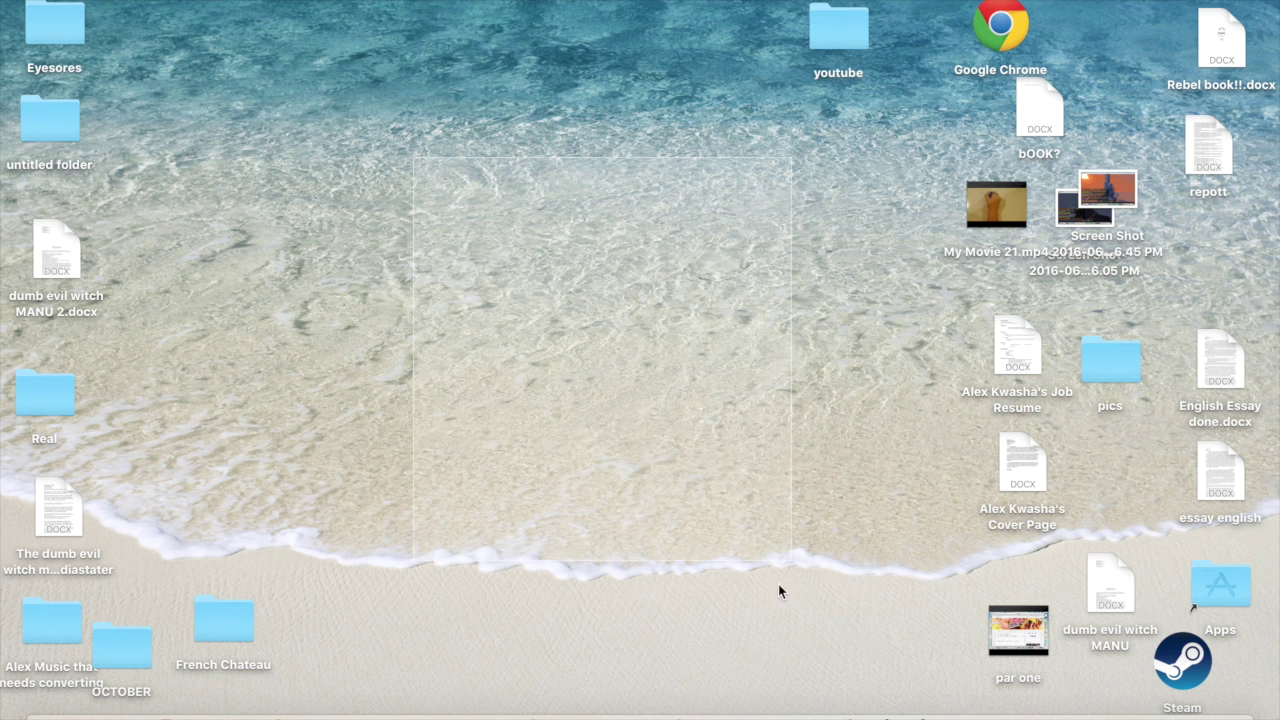
drag(373, 78, 599, 311)
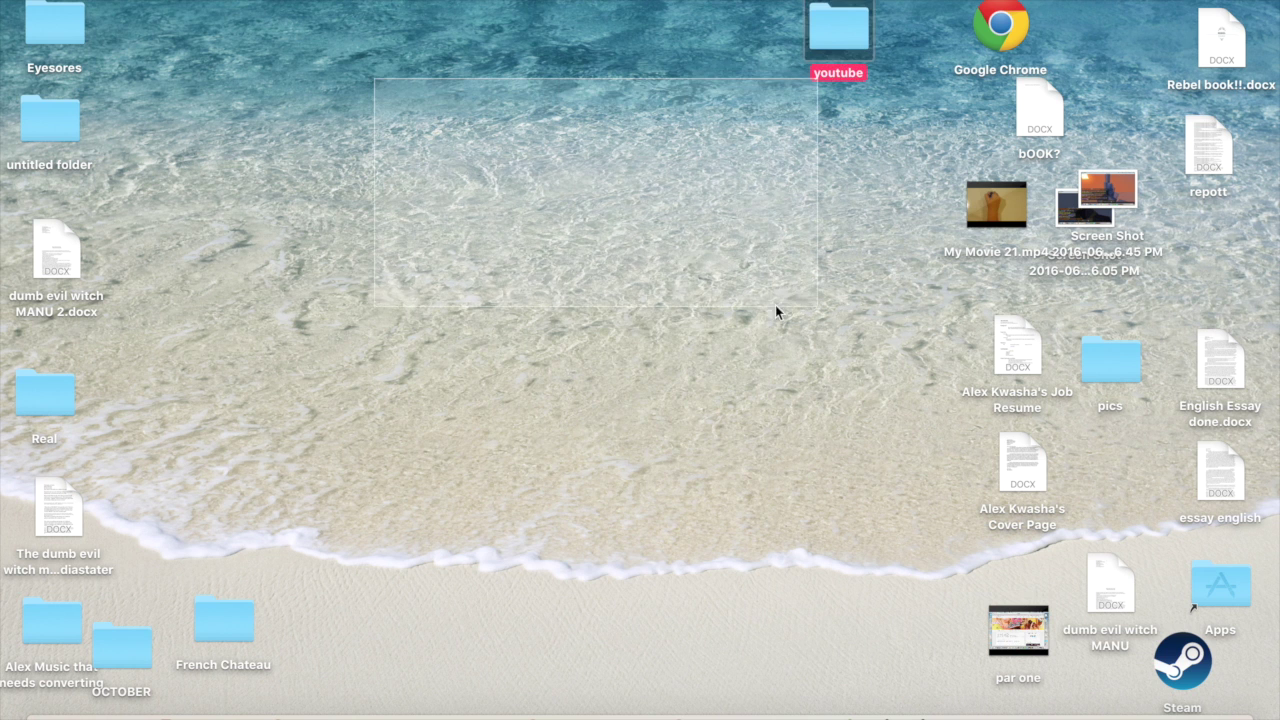